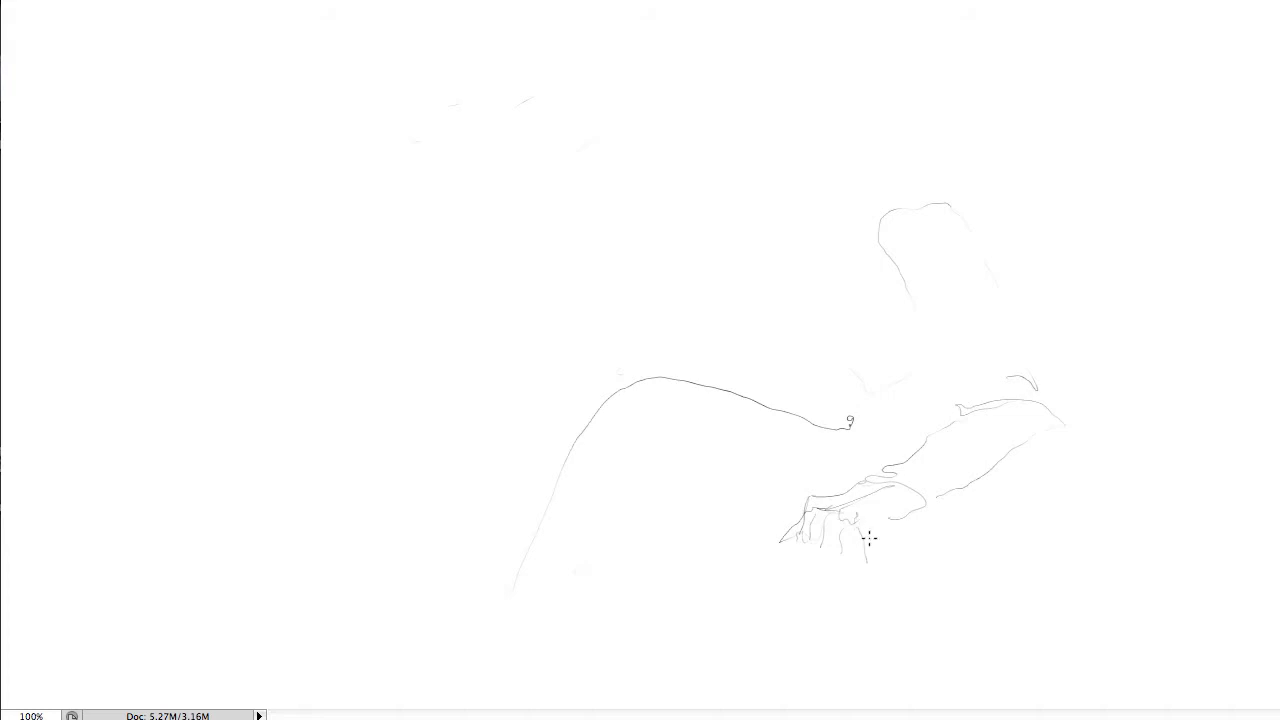
Step: Sketch the slim upper arm, the back of the neck and the wide hat brim above the resting forearm
left_click_drag(872, 524, 918, 491)
mouse_move(979, 309)
left_mouse_down()
mouse_move(934, 336)
mouse_move(964, 408)
left_mouse_up()
mouse_move(940, 185)
left_mouse_down()
mouse_move(852, 221)
mouse_move(873, 127)
mouse_move(863, 117)
mouse_move(911, 51)
mouse_move(876, 2)
left_mouse_up()
mouse_move(690, 146)
left_mouse_down()
mouse_move(799, 98)
mouse_move(911, 12)
mouse_move(698, 154)
left_mouse_up()
left_click_drag(624, 91, 740, 127)
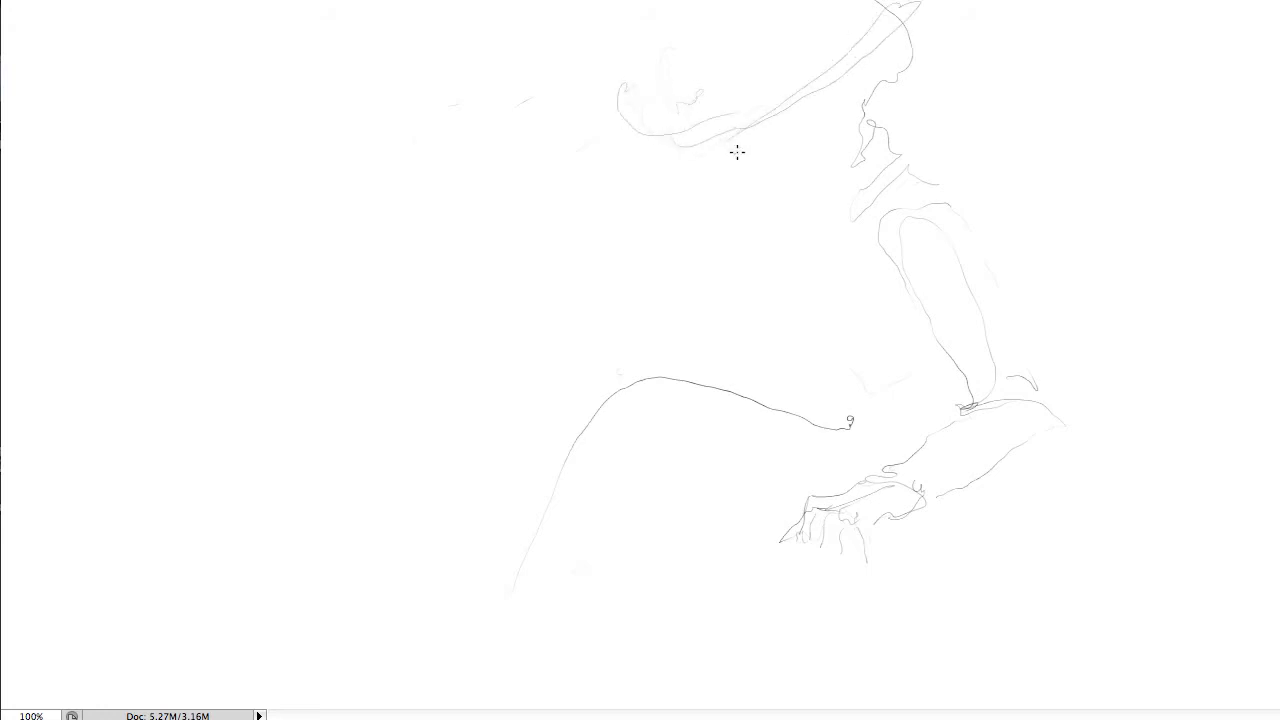
Step: Sketch the collar around the neck, looping flowers along the hat and the lowered face profile beneath the brim
mouse_move(817, 234)
left_mouse_down()
mouse_move(903, 185)
mouse_move(910, 133)
left_mouse_up()
left_click_drag(802, 223, 862, 180)
mouse_move(663, 77)
left_mouse_down()
mouse_move(751, 57)
mouse_move(603, 51)
mouse_move(652, 87)
mouse_move(666, 57)
mouse_move(737, 57)
mouse_move(862, 16)
left_mouse_up()
mouse_move(707, 78)
left_mouse_down()
mouse_move(675, 28)
mouse_move(637, 104)
mouse_move(654, 140)
mouse_move(816, 80)
mouse_move(867, 3)
mouse_move(908, 55)
mouse_move(870, 110)
left_mouse_up()
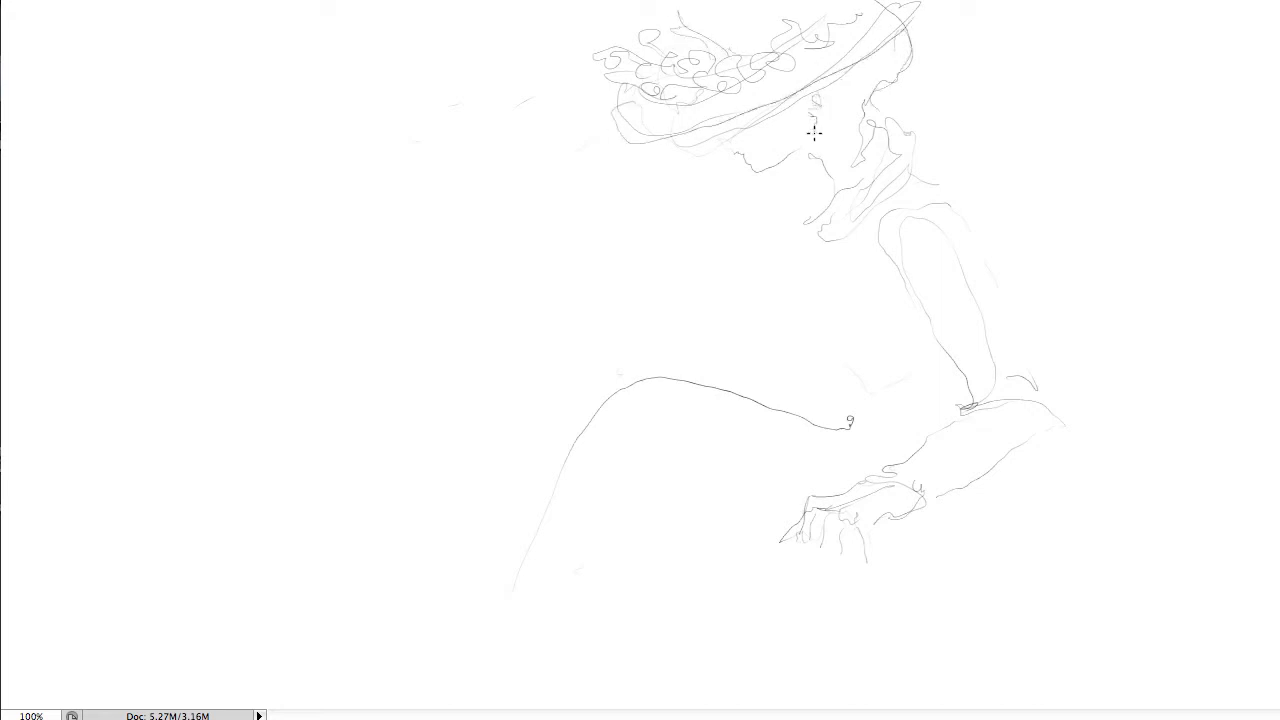
mouse_move(727, 145)
left_mouse_down()
mouse_move(755, 168)
mouse_move(800, 168)
mouse_move(815, 214)
mouse_move(899, 152)
mouse_move(910, 120)
left_mouse_up()
Step: Outline the full sleeve down to the elbow, the ruffled wrist cuff and the hanging fingers
mouse_move(944, 177)
left_mouse_down()
mouse_move(899, 253)
mouse_move(958, 405)
mouse_move(971, 234)
mouse_move(1054, 402)
mouse_move(989, 416)
mouse_move(896, 465)
mouse_move(904, 449)
mouse_move(958, 516)
mouse_move(862, 483)
mouse_move(890, 512)
left_mouse_up()
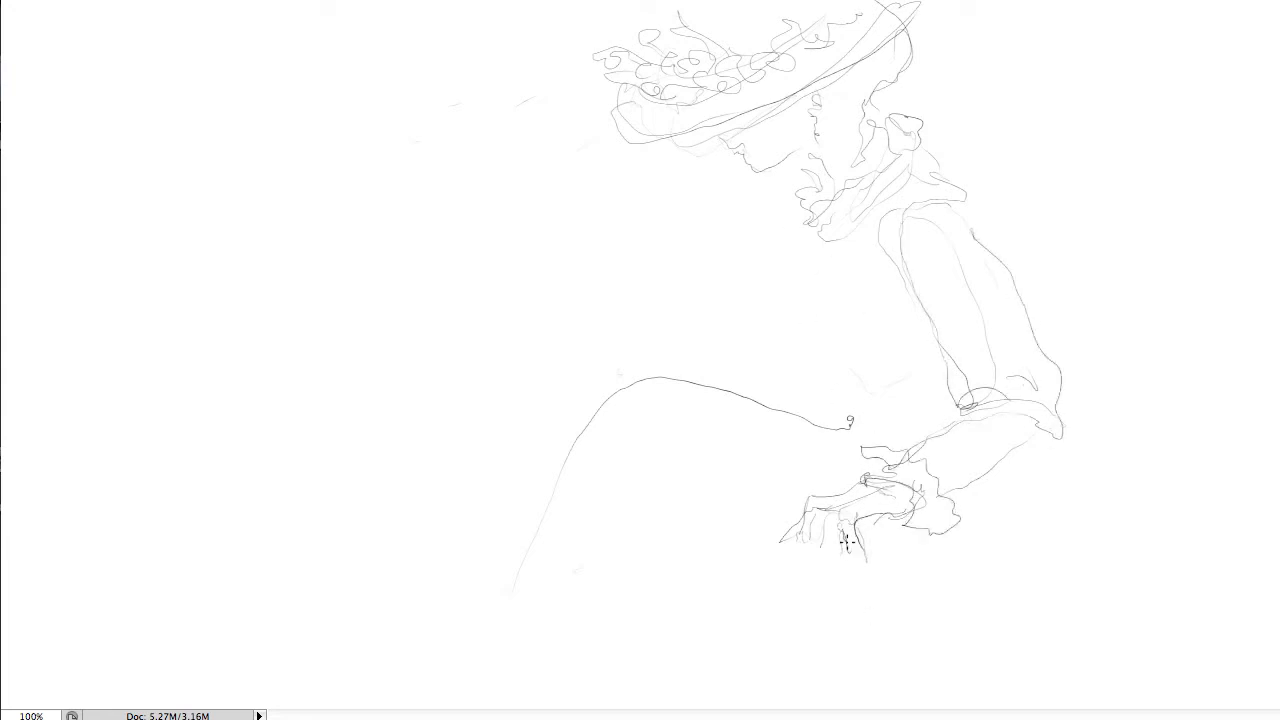
mouse_move(829, 518)
left_mouse_down()
mouse_move(802, 536)
mouse_move(820, 569)
mouse_move(830, 525)
mouse_move(845, 588)
left_mouse_up()
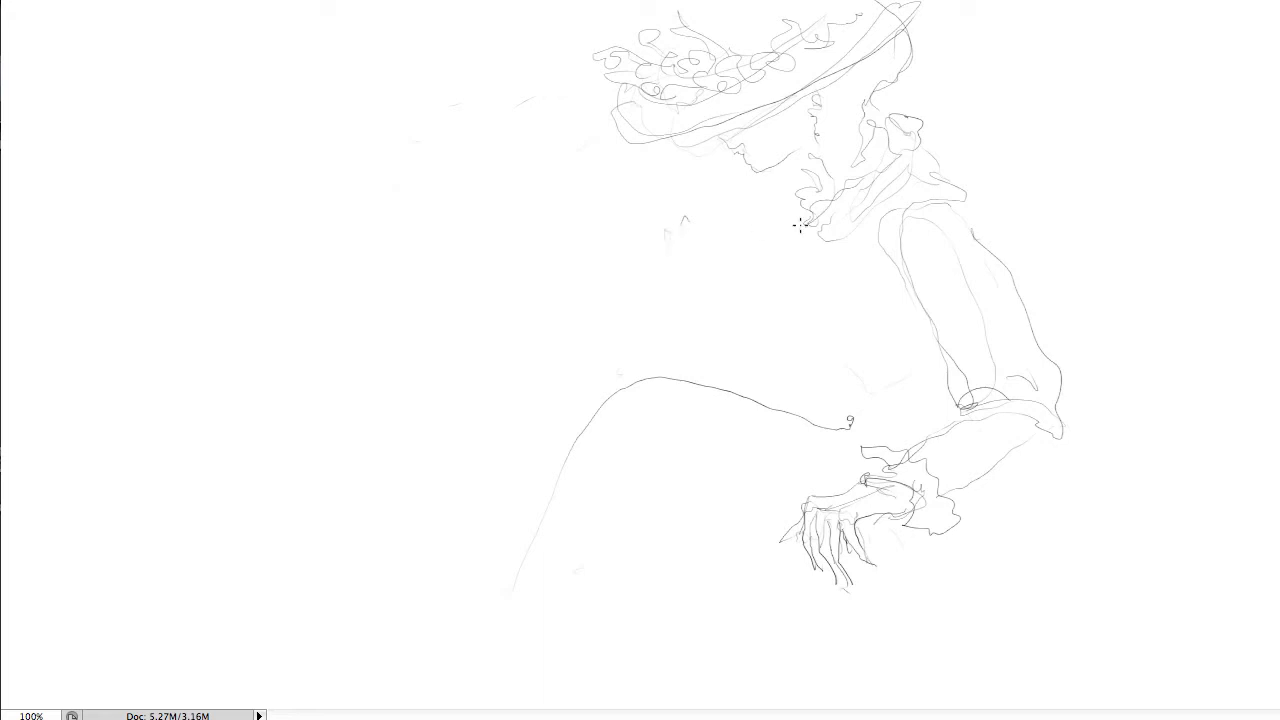
Step: Sketch the torso's front contour and replace the old leg line with lower knees, a lap edge and long skirt folds
mouse_move(799, 225)
left_mouse_down()
mouse_move(794, 281)
mouse_move(833, 349)
left_mouse_up()
mouse_move(850, 418)
left_mouse_down()
mouse_move(840, 486)
mouse_move(804, 414)
mouse_move(842, 420)
mouse_move(680, 401)
mouse_move(554, 497)
mouse_move(551, 448)
mouse_move(542, 631)
left_mouse_up()
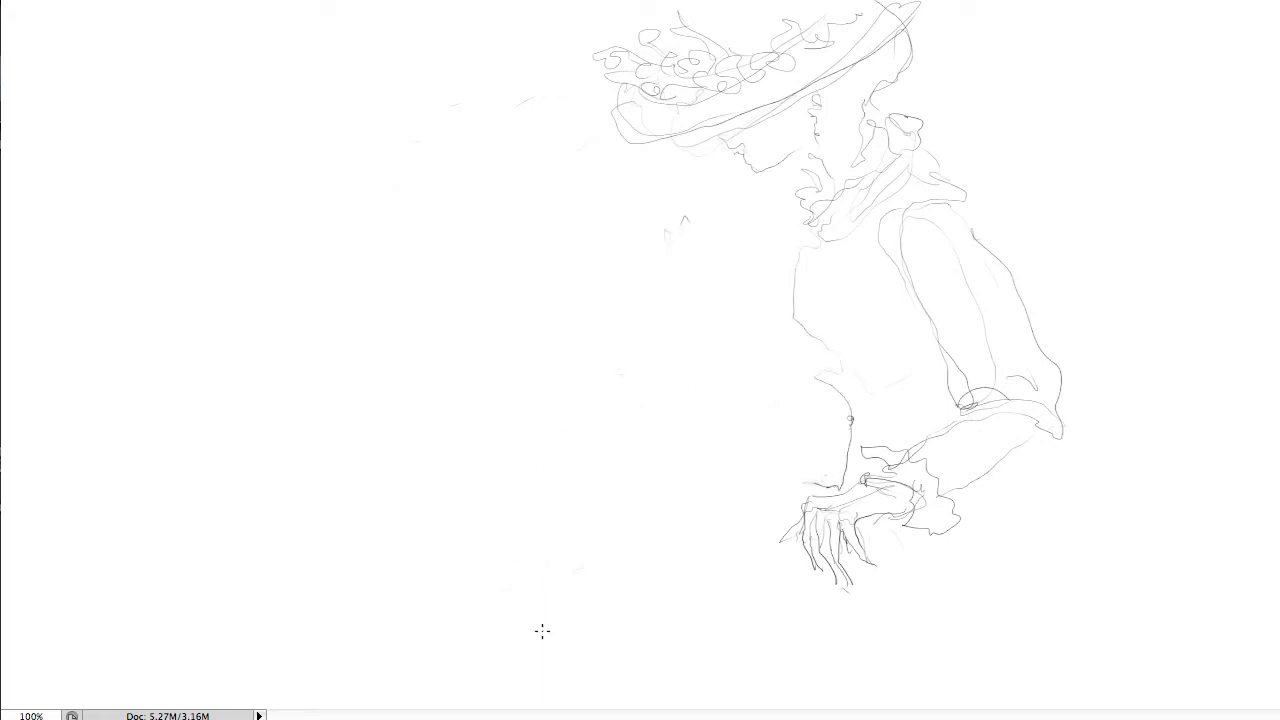
mouse_move(655, 427)
left_mouse_down()
mouse_move(789, 486)
mouse_move(526, 457)
mouse_move(470, 535)
left_mouse_up()
left_click_drag(604, 530, 690, 695)
mouse_move(530, 455)
left_mouse_down()
mouse_move(457, 640)
mouse_move(420, 690)
left_mouse_up()
mouse_move(995, 475)
left_mouse_down()
mouse_move(1078, 580)
mouse_move(1106, 663)
mouse_move(804, 664)
left_mouse_up()
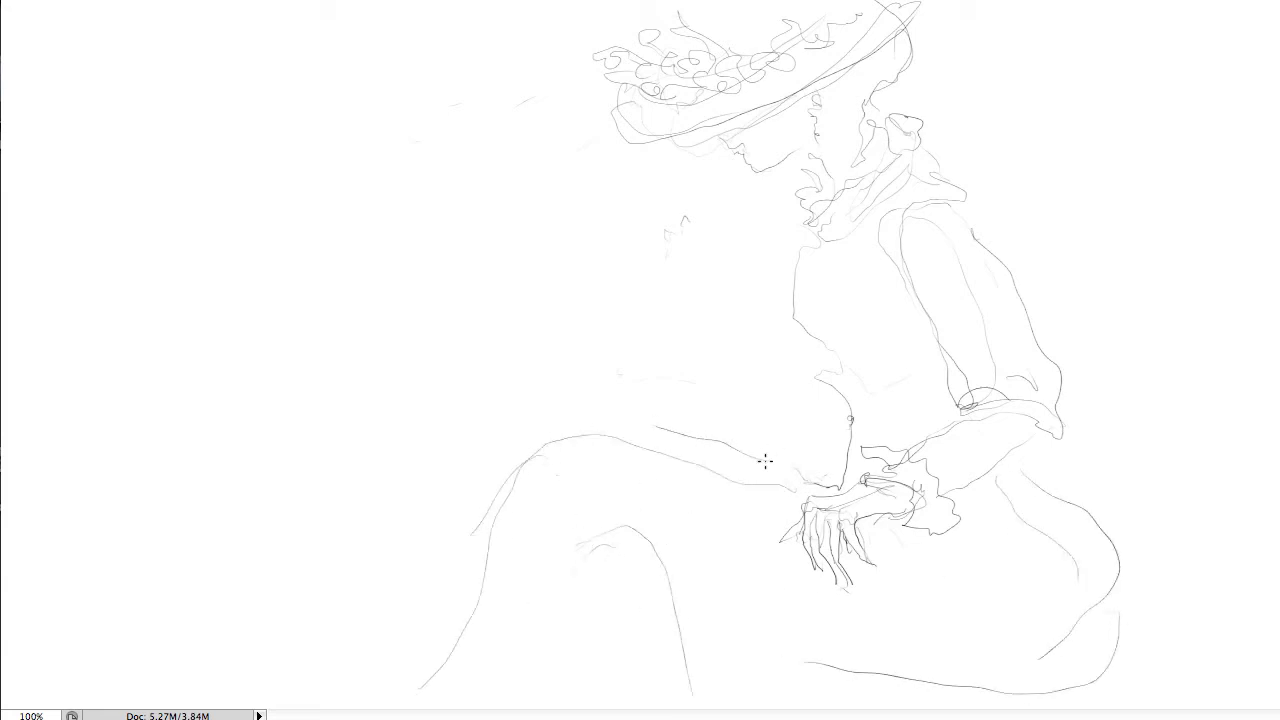
mouse_move(752, 446)
left_mouse_down()
mouse_move(692, 456)
mouse_move(606, 432)
left_mouse_up()
mouse_move(697, 482)
left_mouse_down()
mouse_move(700, 512)
mouse_move(800, 695)
left_mouse_up()
Step: Draw the curved rim of the wicker chair under the forearm and its two tapering sides down to the base
mouse_move(962, 510)
left_mouse_down()
mouse_move(1048, 513)
mouse_move(1043, 483)
mouse_move(1041, 507)
mouse_move(1150, 456)
left_mouse_up()
left_click_drag(1058, 436, 1138, 464)
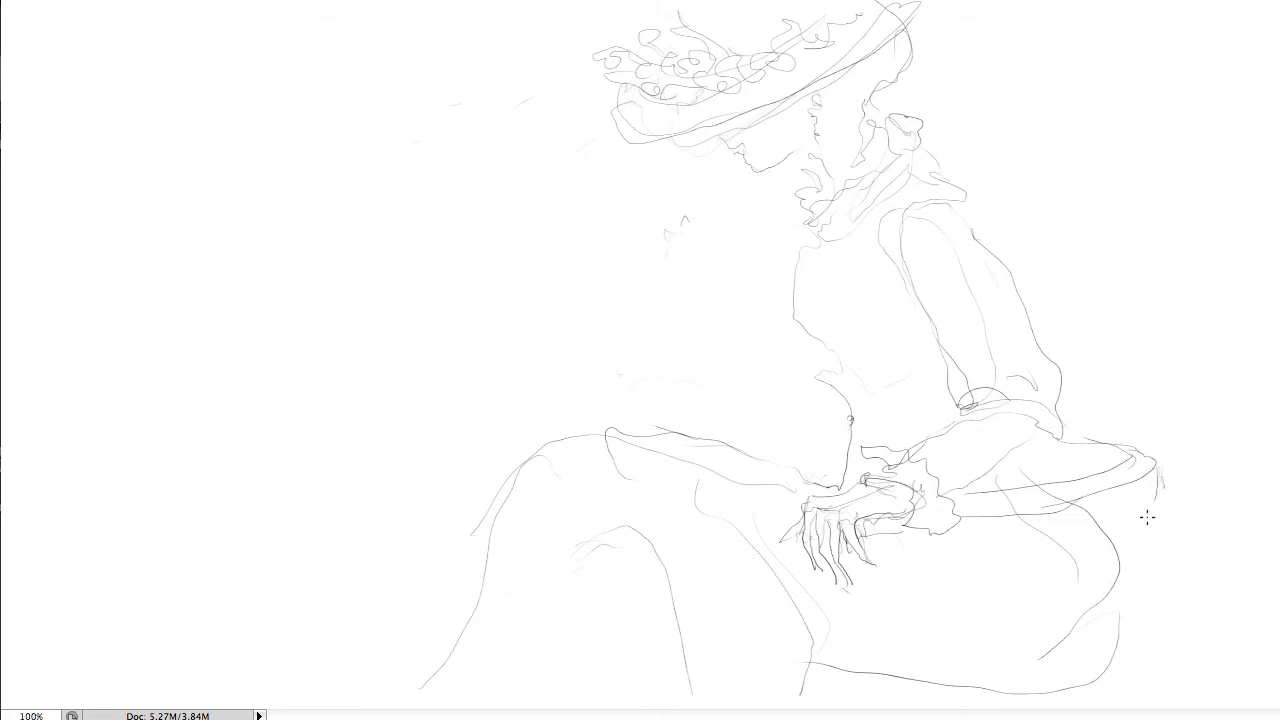
left_click_drag(1147, 517, 1136, 660)
mouse_move(1150, 478)
left_mouse_down()
mouse_move(1143, 683)
mouse_move(971, 703)
mouse_move(1032, 697)
left_mouse_up()
left_click_drag(1152, 707, 1139, 675)
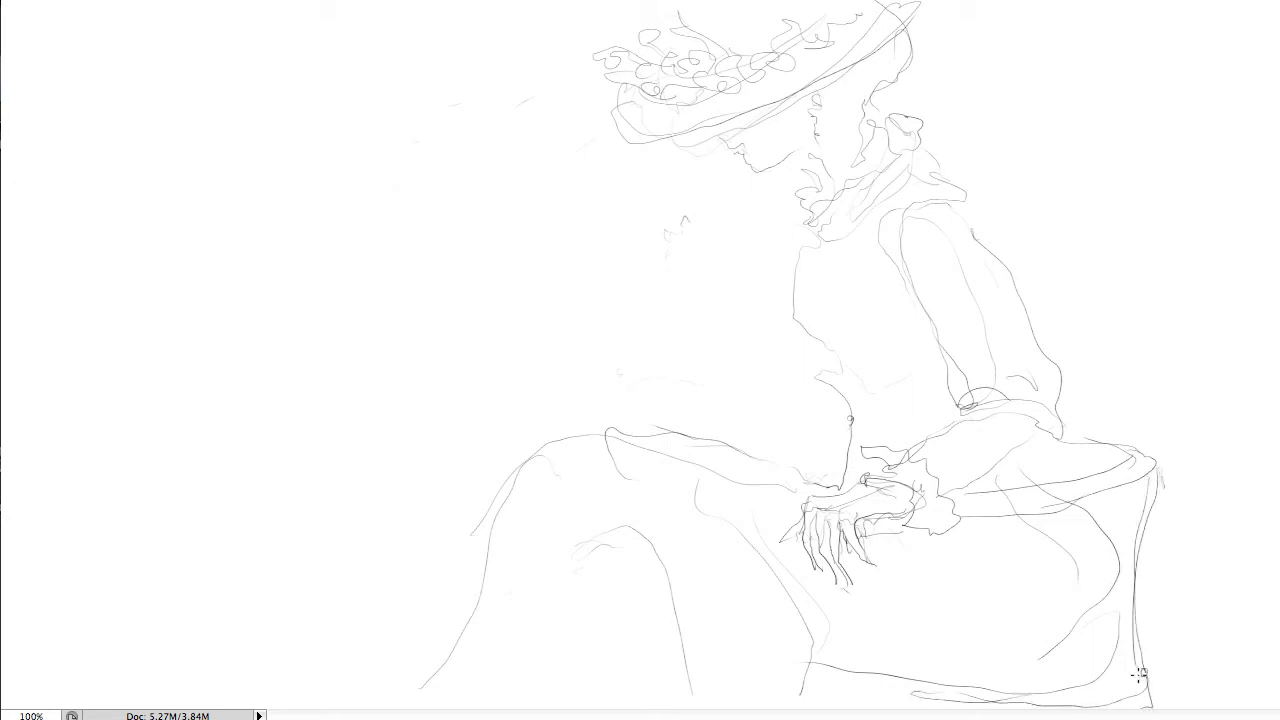
mouse_move(885, 587)
left_mouse_down()
mouse_move(916, 609)
mouse_move(903, 611)
mouse_move(940, 705)
left_mouse_up()
left_click_drag(872, 535, 955, 710)
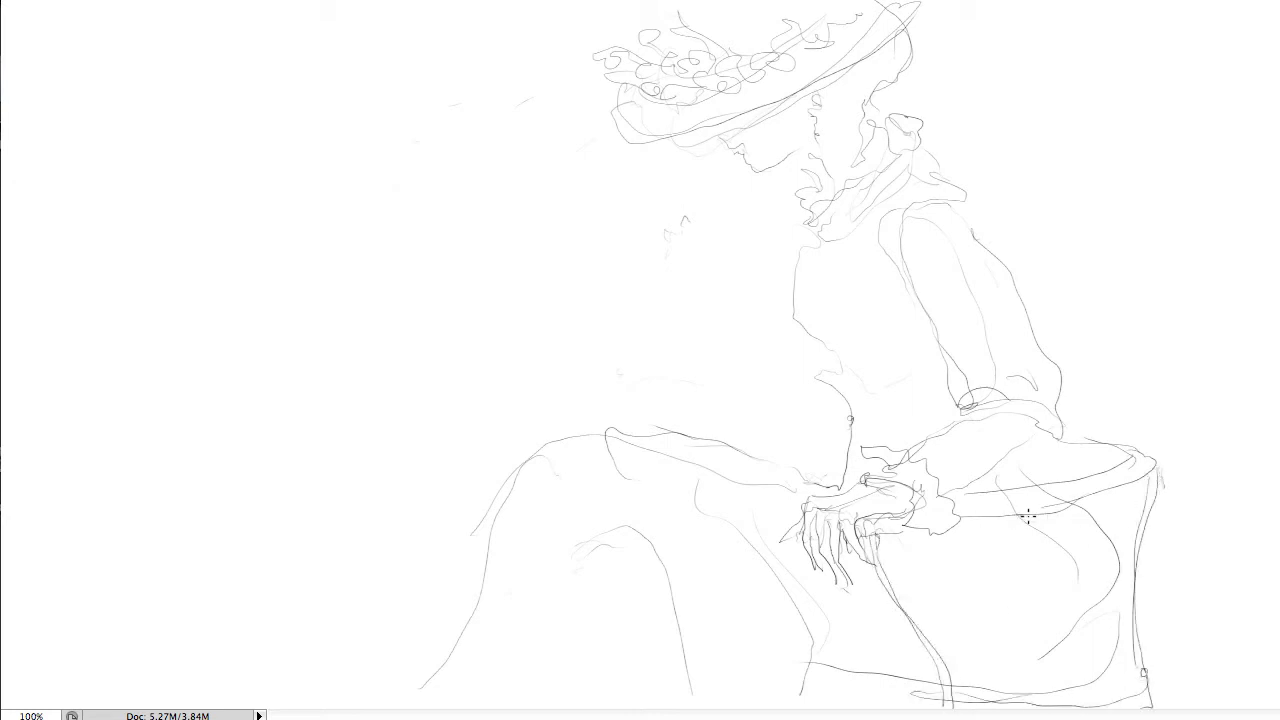
Step: Fill the side of the wicker chair with a diagonal crosshatched weave
left_click_drag(879, 564, 951, 530)
left_click_drag(891, 586, 987, 531)
left_click_drag(905, 602, 1014, 528)
left_click_drag(920, 615, 1043, 528)
mouse_move(930, 639)
left_mouse_down()
mouse_move(1066, 521)
mouse_move(1096, 528)
left_mouse_up()
left_click_drag(947, 682, 1146, 502)
left_click_drag(979, 687, 1141, 561)
left_click_drag(1025, 695, 1131, 613)
left_click_drag(1069, 684, 1135, 629)
left_click_drag(1113, 688, 1139, 661)
left_click_drag(1113, 492, 1147, 517)
mouse_move(1095, 500)
left_mouse_down()
mouse_move(1151, 530)
mouse_move(1133, 539)
left_mouse_up()
left_click_drag(1010, 532, 1130, 608)
mouse_move(958, 526)
left_mouse_down()
mouse_move(1120, 628)
mouse_move(1092, 626)
left_mouse_up()
mouse_move(900, 540)
left_mouse_down()
mouse_move(1140, 650)
mouse_move(1110, 672)
left_mouse_up()
left_click_drag(914, 618, 1063, 688)
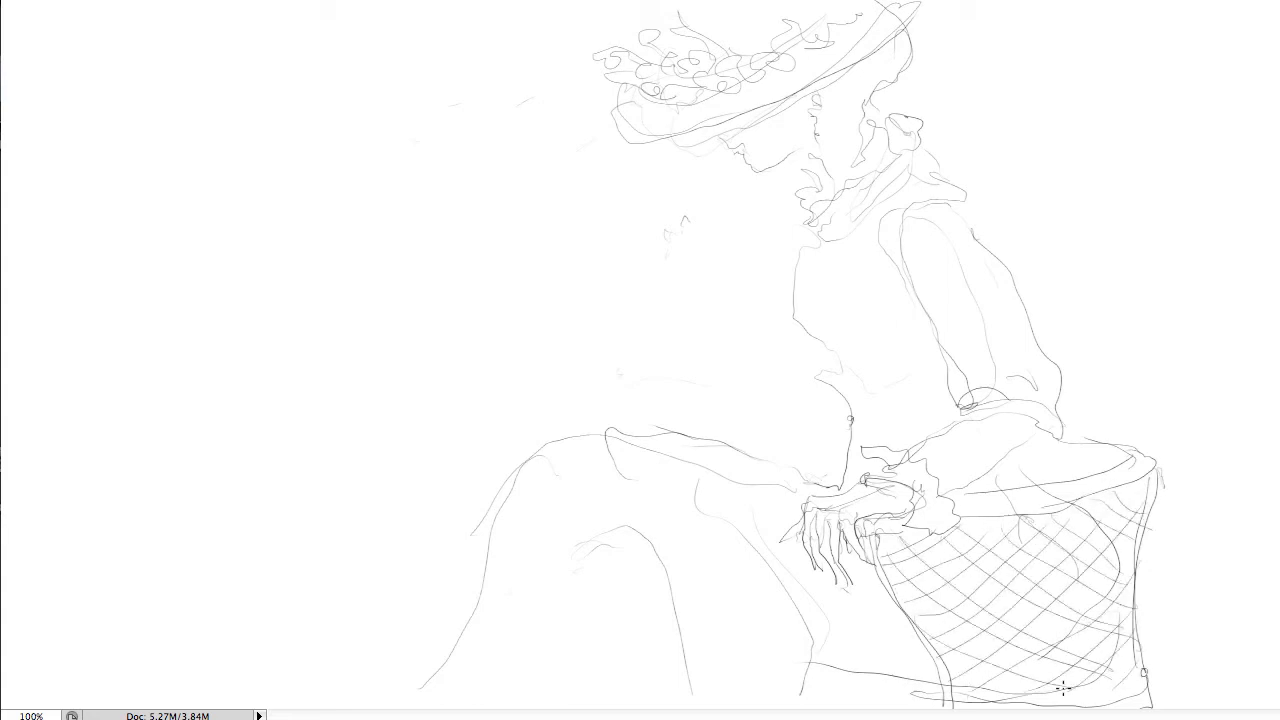
Step: Erase the rough chin line and redraw the face profile with darker, cleaner strokes
key("e")
mouse_move(746, 163)
left_mouse_down()
mouse_move(722, 141)
mouse_move(760, 168)
left_mouse_up()
key("b")
left_click_drag(713, 123, 718, 143)
Step: Redraw the hat decoration as small dark roses with leaves and tendrils trailing along the crown
left_click_drag(618, 94, 680, 133)
left_click_drag(648, 76, 672, 67)
left_click_drag(614, 56, 635, 48)
mouse_move(620, 70)
left_mouse_down()
mouse_move(636, 78)
mouse_move(670, 38)
mouse_move(626, 50)
mouse_move(712, 61)
mouse_move(652, 120)
mouse_move(695, 78)
mouse_move(760, 55)
mouse_move(726, 90)
mouse_move(852, 14)
left_mouse_up()
mouse_move(672, 44)
left_mouse_down()
mouse_move(756, 42)
mouse_move(834, 13)
left_mouse_up()
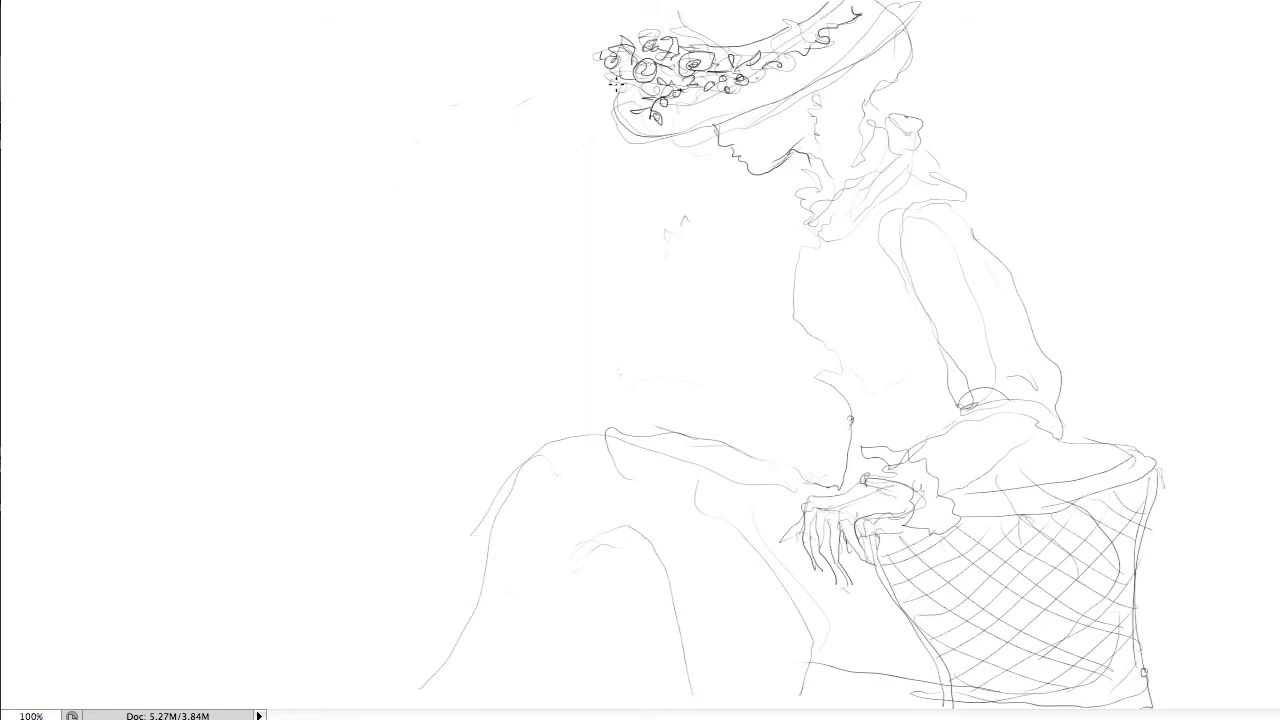
Step: Darken the hat brim and the hair contour, and add curly ruffles to the collar
mouse_move(617, 84)
left_mouse_down()
mouse_move(804, 88)
mouse_move(930, 4)
mouse_move(870, 100)
left_mouse_up()
left_click_drag(880, 50, 866, 108)
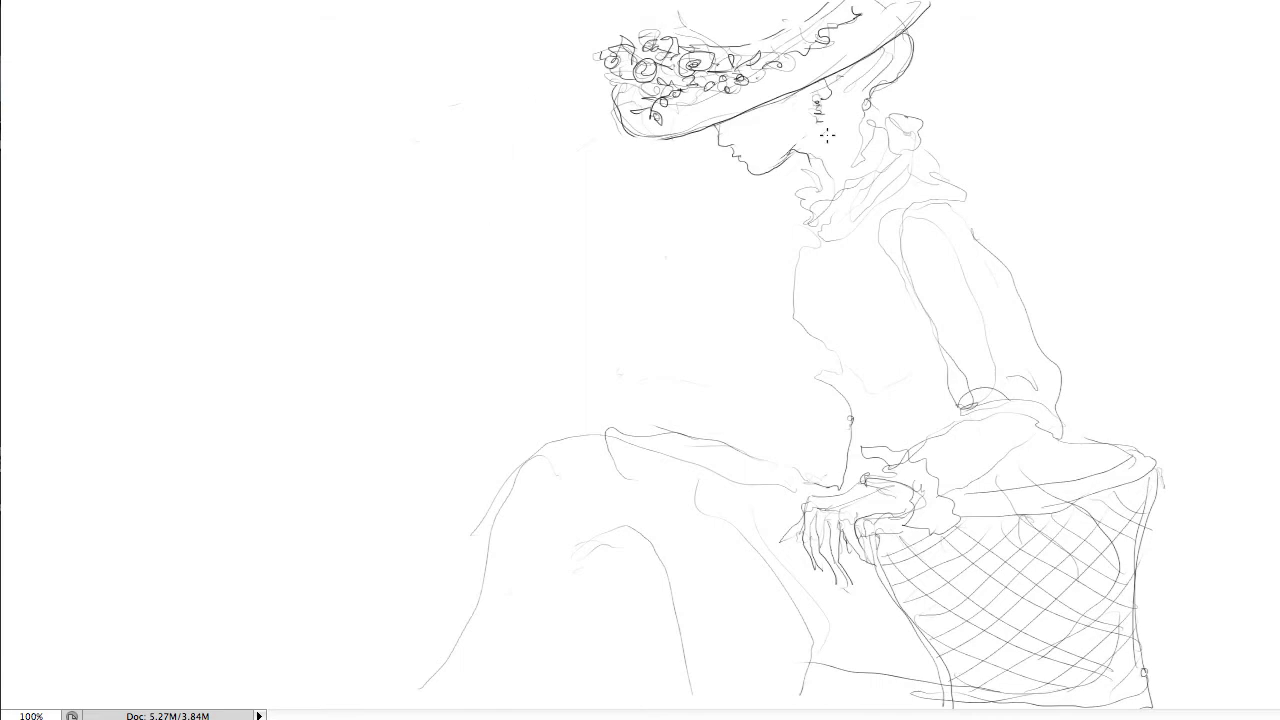
mouse_move(804, 187)
left_mouse_down()
mouse_move(806, 208)
mouse_move(824, 205)
mouse_move(848, 230)
mouse_move(915, 128)
mouse_move(878, 118)
mouse_move(826, 192)
left_mouse_up()
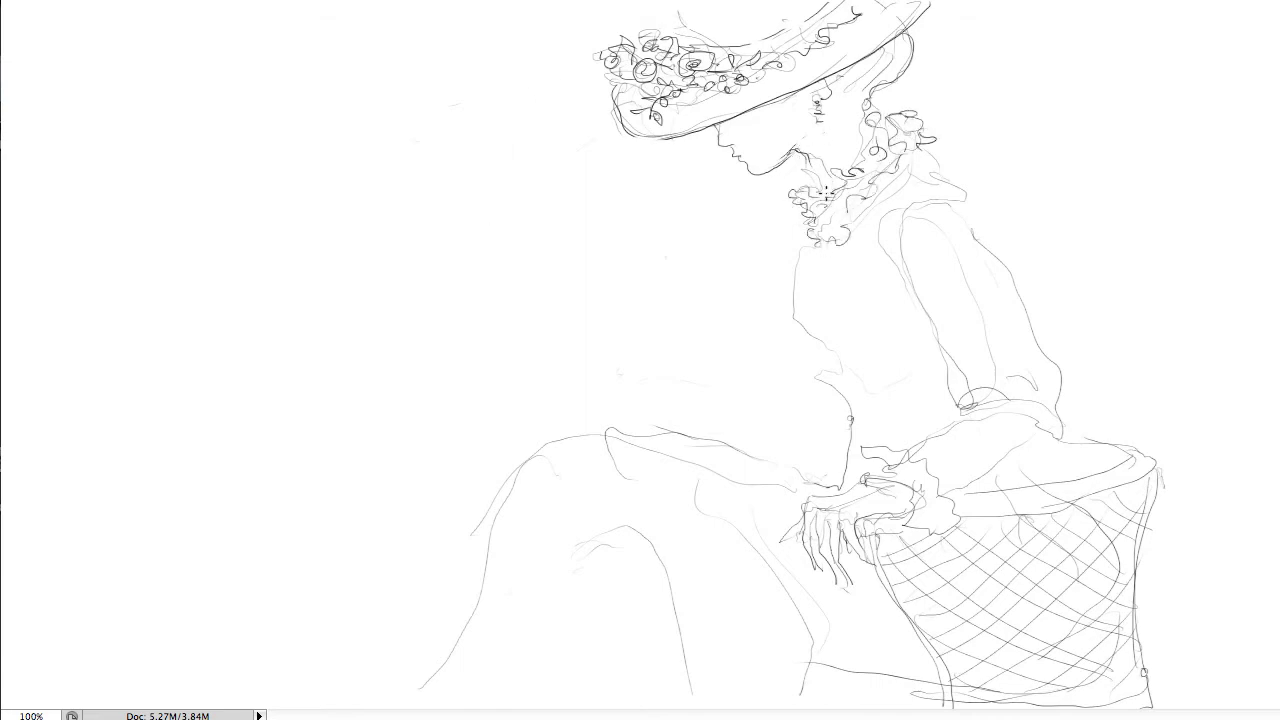
Step: Darken the bodice, sleeve and ruffled cuff, and the rear curve of the skirt against the chair
mouse_move(900, 180)
left_mouse_down()
mouse_move(946, 160)
mouse_move(862, 210)
mouse_move(793, 314)
mouse_move(842, 406)
left_mouse_up()
mouse_move(905, 214)
left_mouse_down()
mouse_move(915, 295)
mouse_move(996, 404)
left_mouse_up()
mouse_move(981, 226)
left_mouse_down()
mouse_move(1062, 388)
mouse_move(860, 452)
mouse_move(918, 455)
mouse_move(940, 500)
mouse_move(932, 535)
mouse_move(950, 495)
mouse_move(1052, 428)
left_mouse_up()
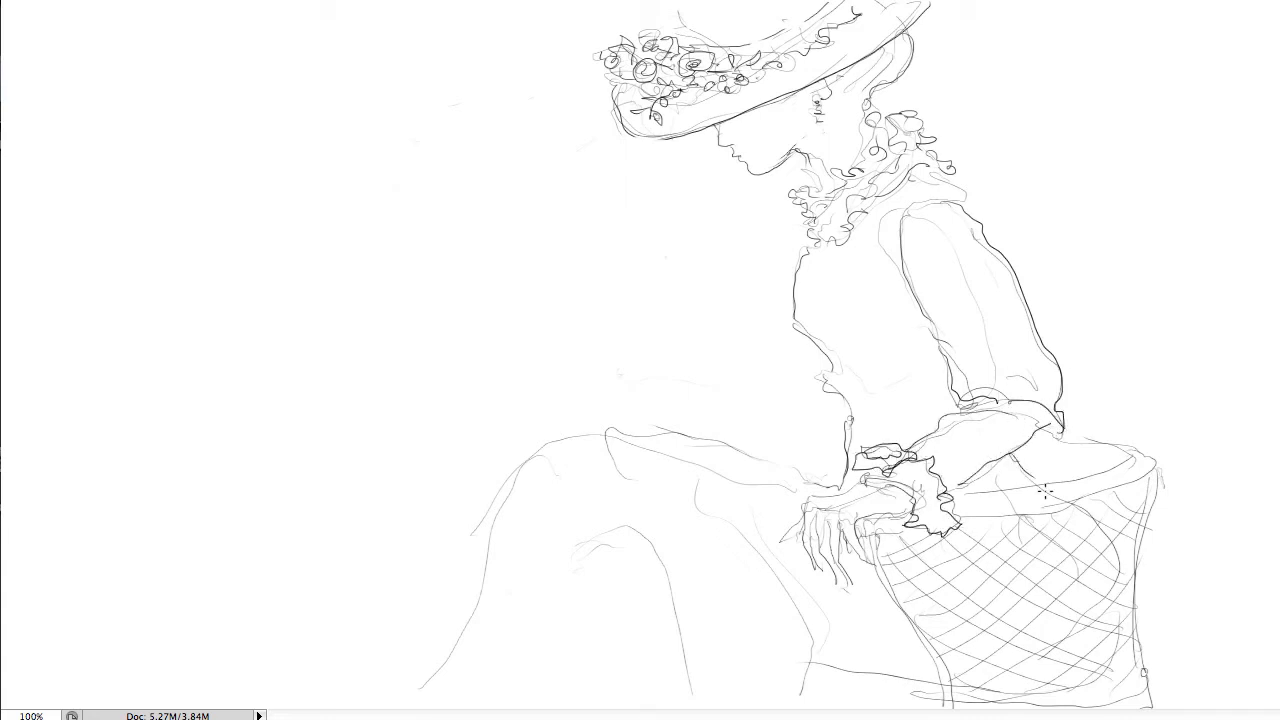
mouse_move(1084, 513)
left_mouse_down()
mouse_move(1118, 615)
mouse_move(990, 690)
mouse_move(868, 686)
left_mouse_up()
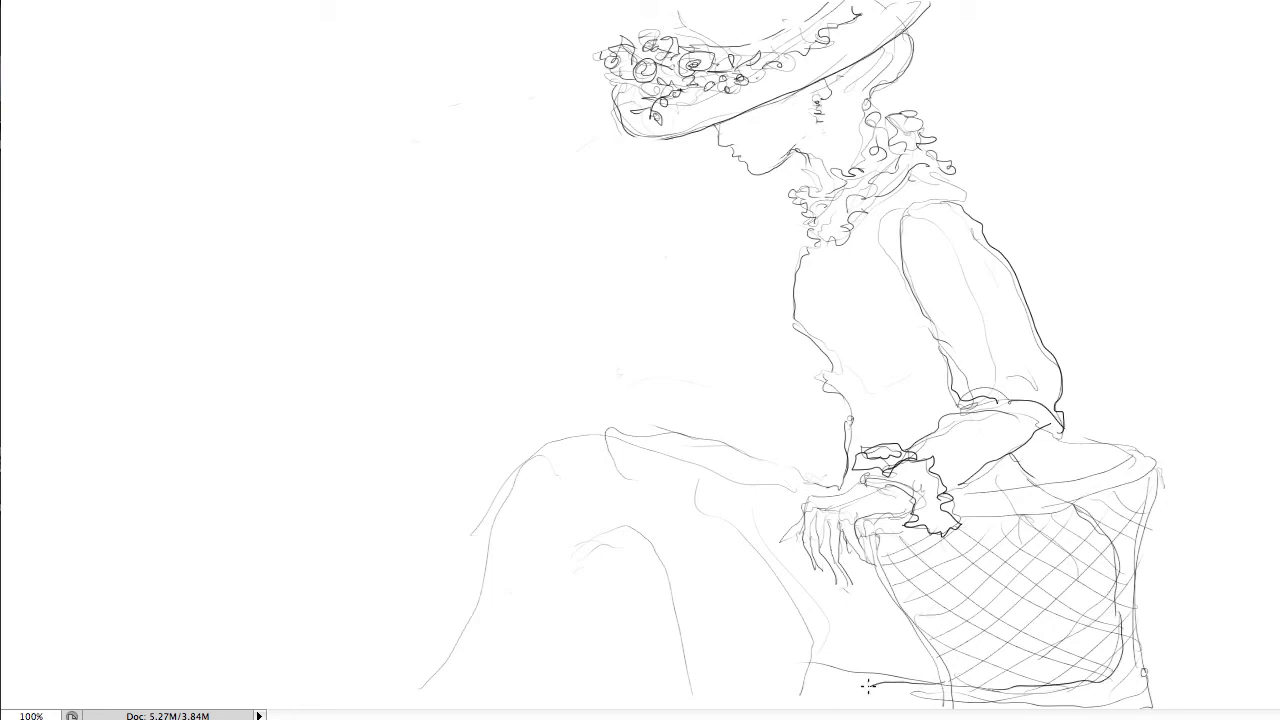
Step: Draw a slanted rectangular book on the lap with a thick edge, a curled corner and wavy marks inside
mouse_move(624, 449)
left_mouse_down()
mouse_move(712, 455)
mouse_move(794, 552)
left_mouse_up()
mouse_move(628, 454)
left_mouse_down()
mouse_move(654, 509)
mouse_move(786, 540)
left_mouse_up()
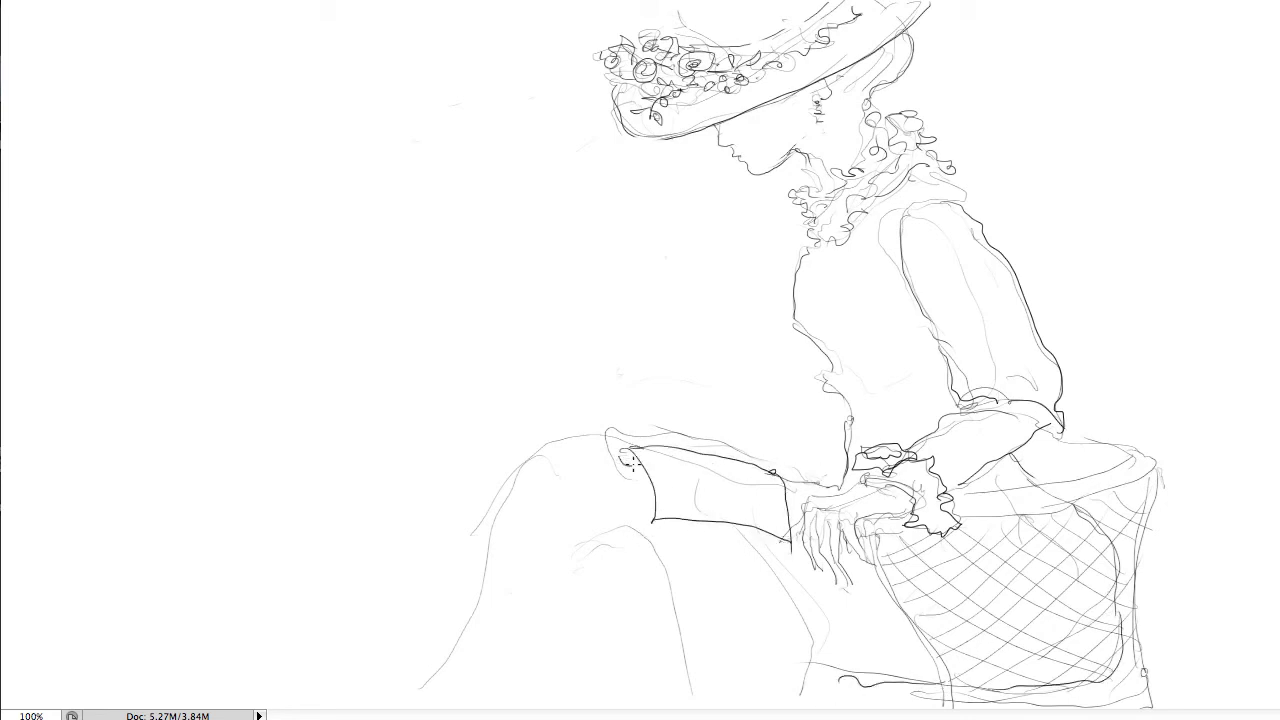
mouse_move(631, 460)
left_mouse_down()
mouse_move(643, 503)
mouse_move(792, 545)
mouse_move(648, 518)
mouse_move(636, 452)
left_mouse_up()
mouse_move(667, 508)
left_mouse_down()
mouse_move(668, 483)
mouse_move(744, 511)
left_mouse_up()
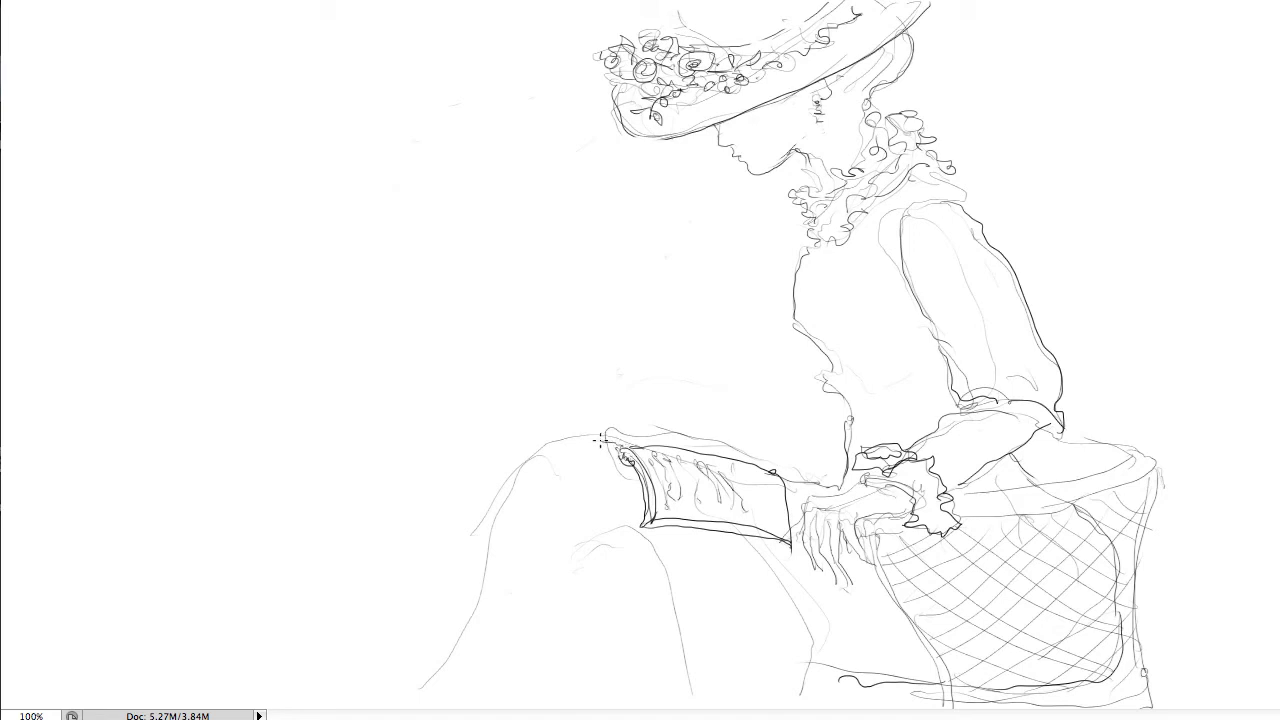
Step: Thicken the far edge of the book on the lap and draw long skirt folds falling from both sides
left_click_drag(612, 435, 715, 440)
left_click_drag(607, 452, 541, 587)
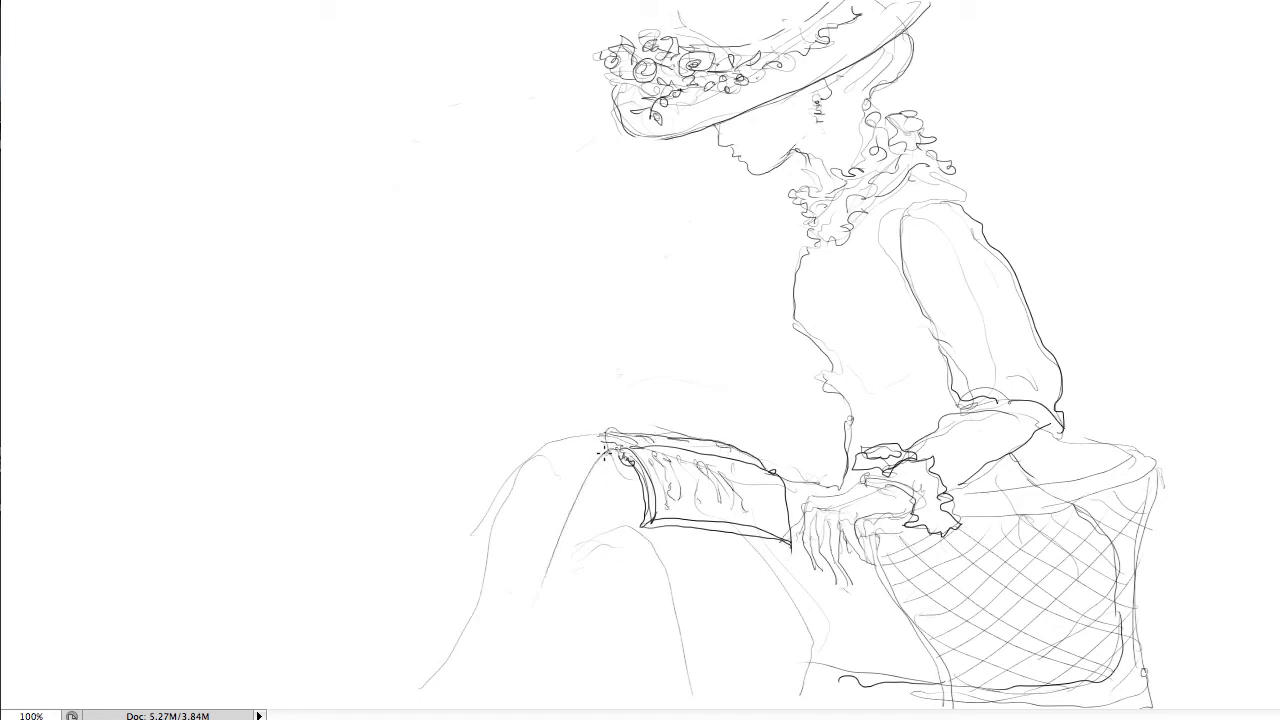
mouse_move(596, 456)
left_mouse_down()
mouse_move(534, 604)
mouse_move(600, 682)
left_mouse_up()
left_click_drag(783, 555, 856, 708)
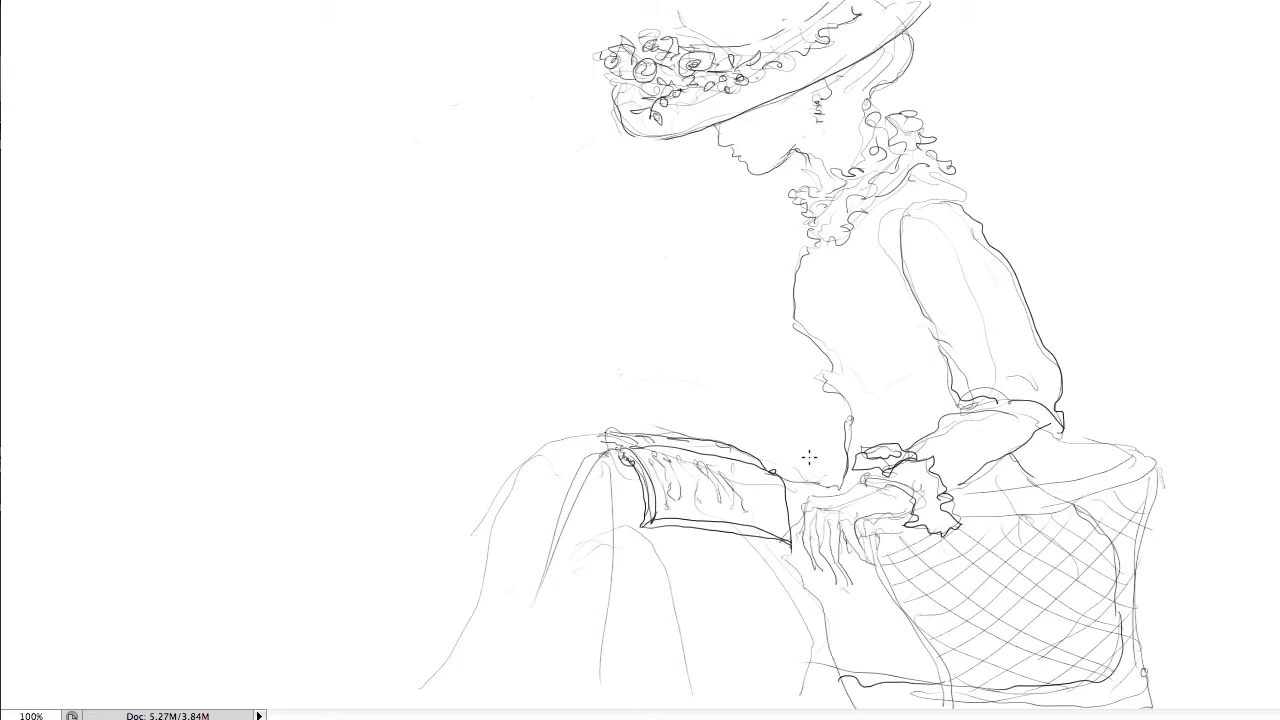
Step: Erase the old knee outlines and the surplus skirt lines below the book
key("e")
left_click_drag(509, 466, 421, 655)
left_click_drag(589, 566, 651, 579)
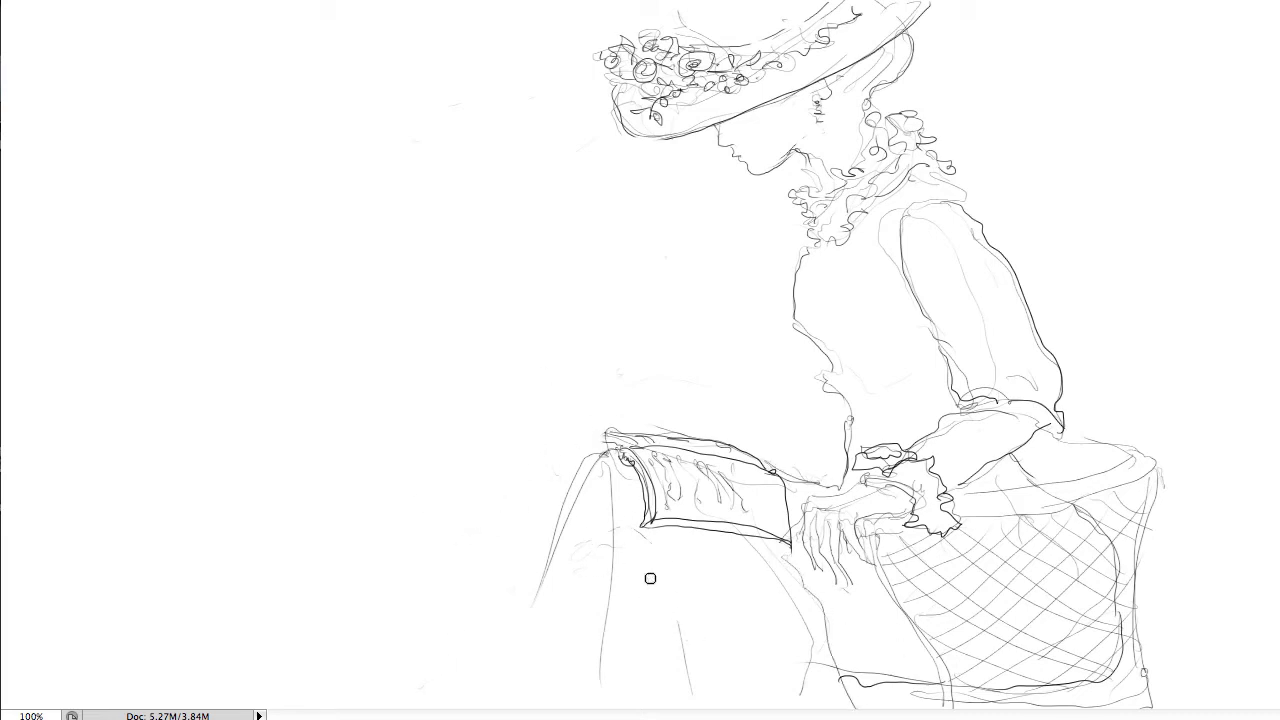
mouse_move(819, 683)
left_mouse_down()
mouse_move(808, 599)
mouse_move(779, 558)
mouse_move(847, 676)
left_mouse_up()
Step: Refine the back of the resting hand and its hanging fingers with darker strokes
key("b")
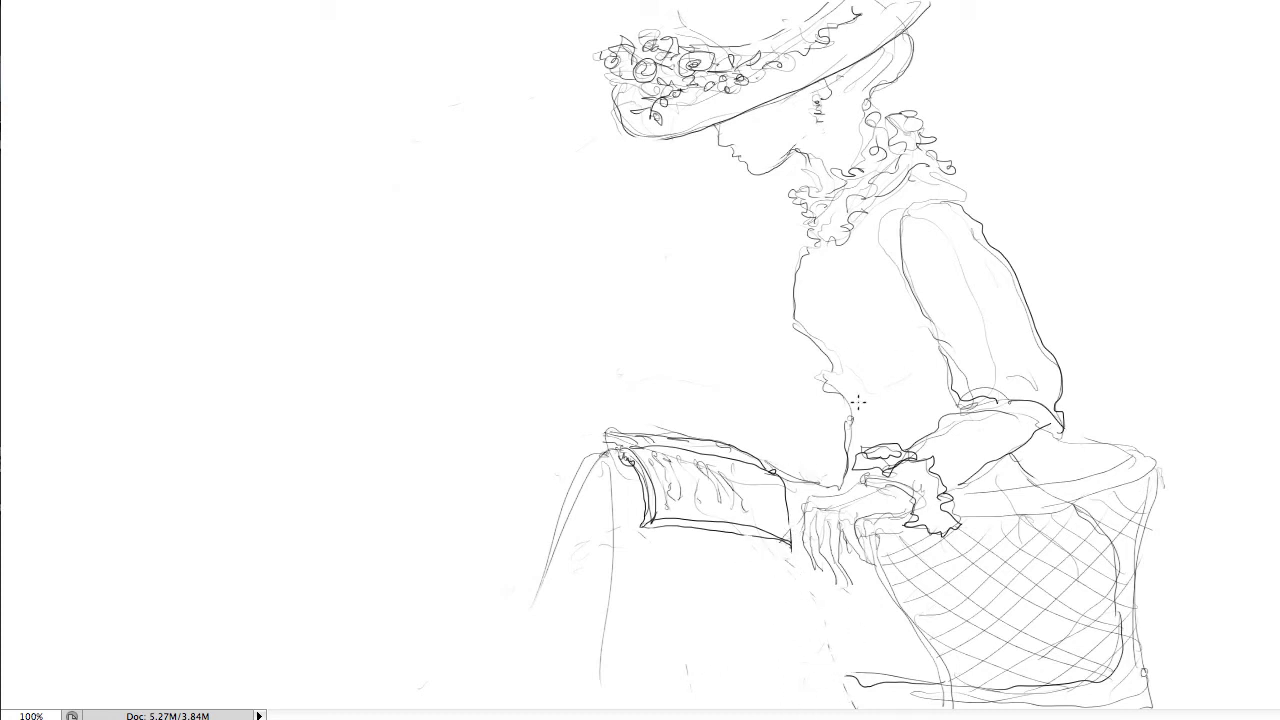
mouse_move(812, 493)
left_mouse_down()
mouse_move(884, 490)
mouse_move(900, 515)
mouse_move(843, 538)
mouse_move(869, 571)
left_mouse_up()
mouse_move(800, 518)
left_mouse_down()
mouse_move(810, 560)
mouse_move(830, 554)
mouse_move(843, 578)
left_mouse_up()
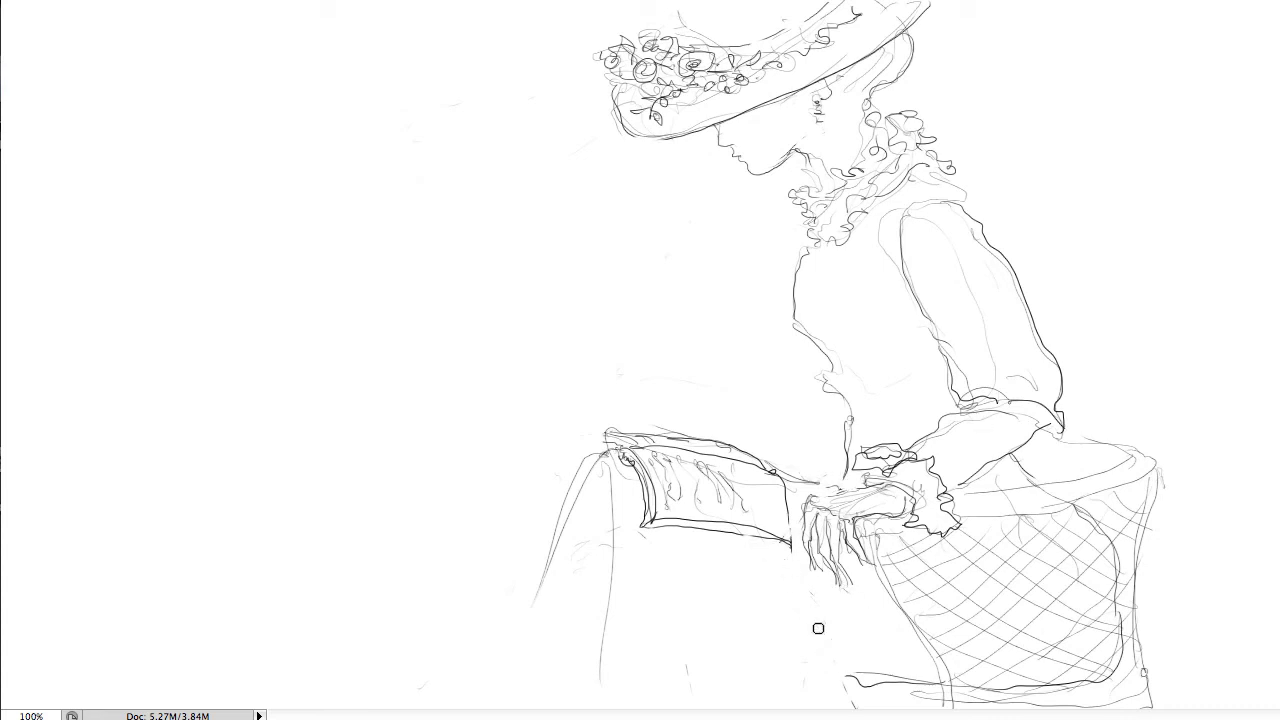
Step: Add a garment fold below the elbow and denser ruffles on the rear collar and wrist cuff
mouse_move(1034, 438)
left_mouse_down()
mouse_move(1026, 472)
mouse_move(1038, 477)
left_mouse_up()
left_click_drag(941, 172, 937, 130)
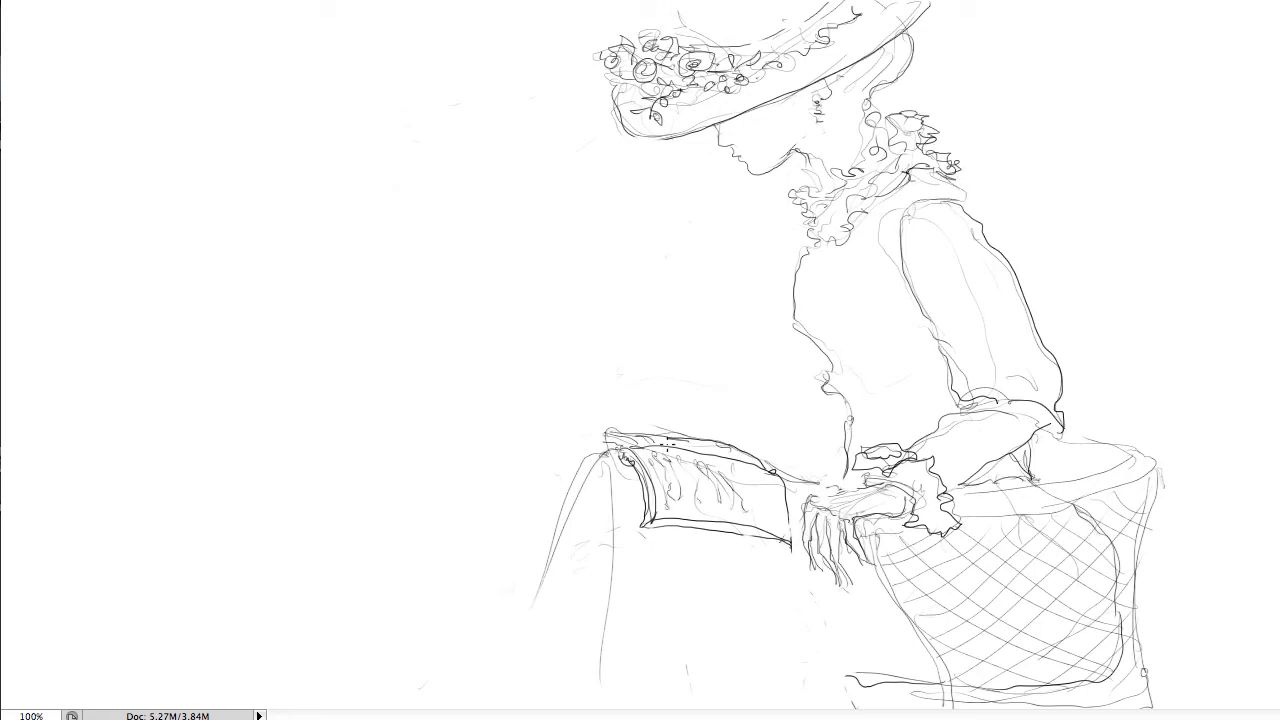
mouse_move(885, 481)
left_mouse_down()
mouse_move(905, 470)
mouse_move(930, 515)
mouse_move(936, 494)
left_mouse_up()
mouse_move(860, 458)
left_mouse_down()
mouse_move(884, 478)
mouse_move(905, 448)
left_mouse_up()
Step: Darken the wicker chair's rim, both sides and bottom edge into a firm outline
mouse_move(854, 528)
left_mouse_down()
mouse_move(1118, 492)
mouse_move(1125, 440)
mouse_move(1040, 448)
mouse_move(1120, 460)
mouse_move(981, 490)
left_mouse_up()
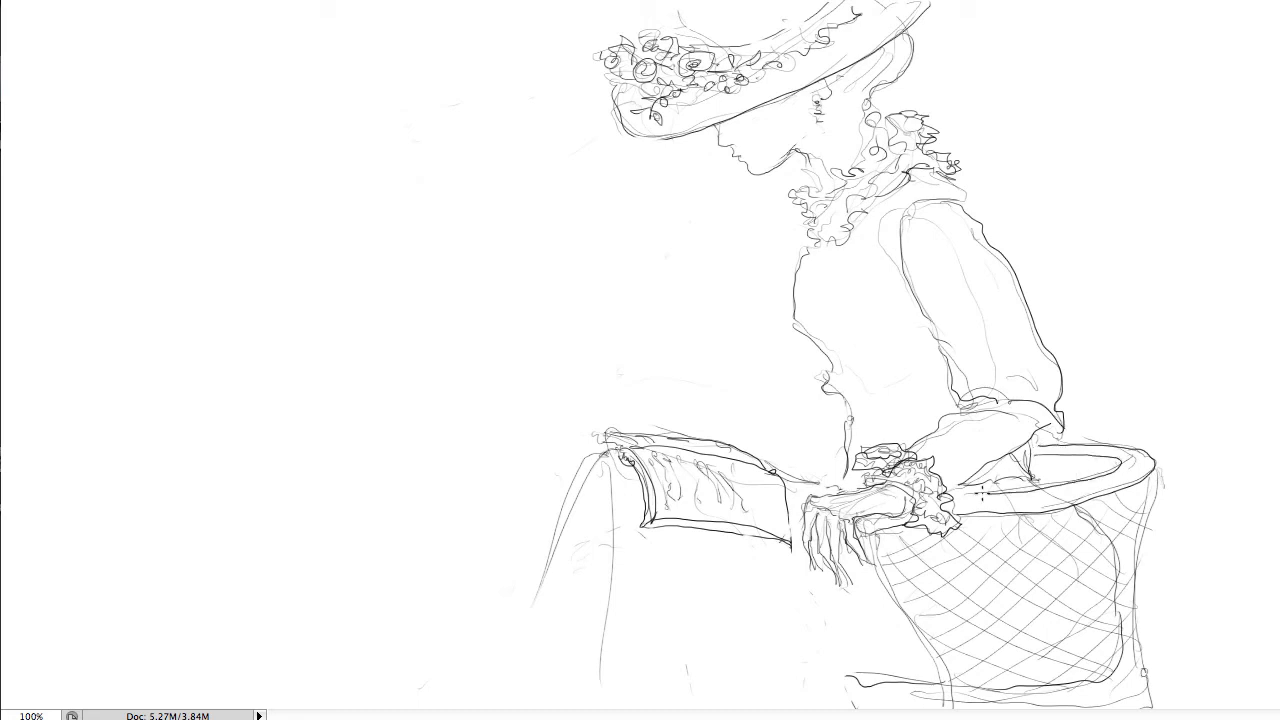
left_click_drag(866, 527, 946, 684)
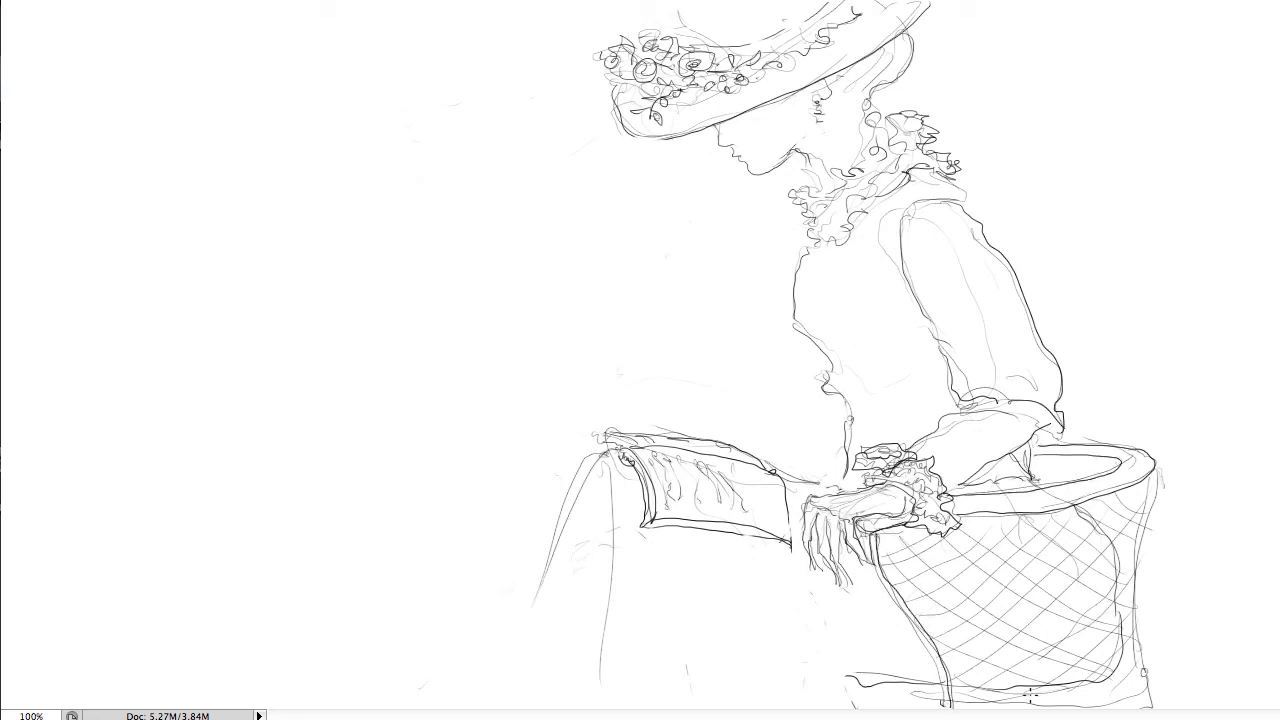
mouse_move(1030, 693)
left_mouse_down()
mouse_move(1105, 692)
mouse_move(1148, 668)
left_mouse_up()
left_click_drag(1155, 455, 1140, 708)
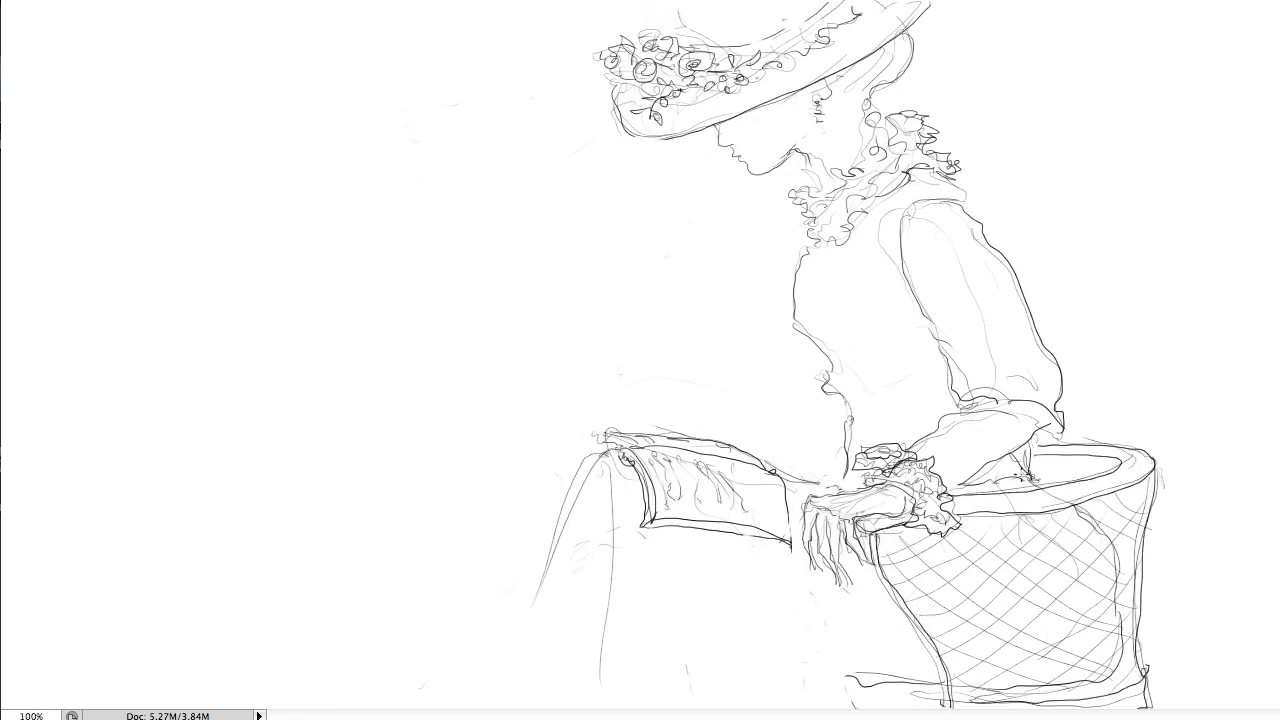
Step: Draw vertical skirt folds beside the chair and layered wavy drapery across the lap beneath the book
mouse_move(866, 552)
left_mouse_down()
mouse_move(947, 708)
mouse_move(938, 686)
left_mouse_up()
mouse_move(830, 592)
left_mouse_down()
mouse_move(888, 708)
mouse_move(843, 708)
left_mouse_up()
mouse_move(878, 582)
left_mouse_down()
mouse_move(916, 708)
mouse_move(894, 686)
left_mouse_up()
mouse_move(566, 504)
left_mouse_down()
mouse_move(668, 574)
mouse_move(850, 604)
left_mouse_up()
mouse_move(565, 515)
left_mouse_down()
mouse_move(606, 572)
mouse_move(682, 596)
mouse_move(815, 597)
left_mouse_up()
mouse_move(580, 462)
left_mouse_down()
mouse_move(597, 490)
mouse_move(686, 546)
mouse_move(744, 546)
mouse_move(622, 500)
mouse_move(648, 524)
left_mouse_up()
left_click_drag(725, 532, 788, 550)
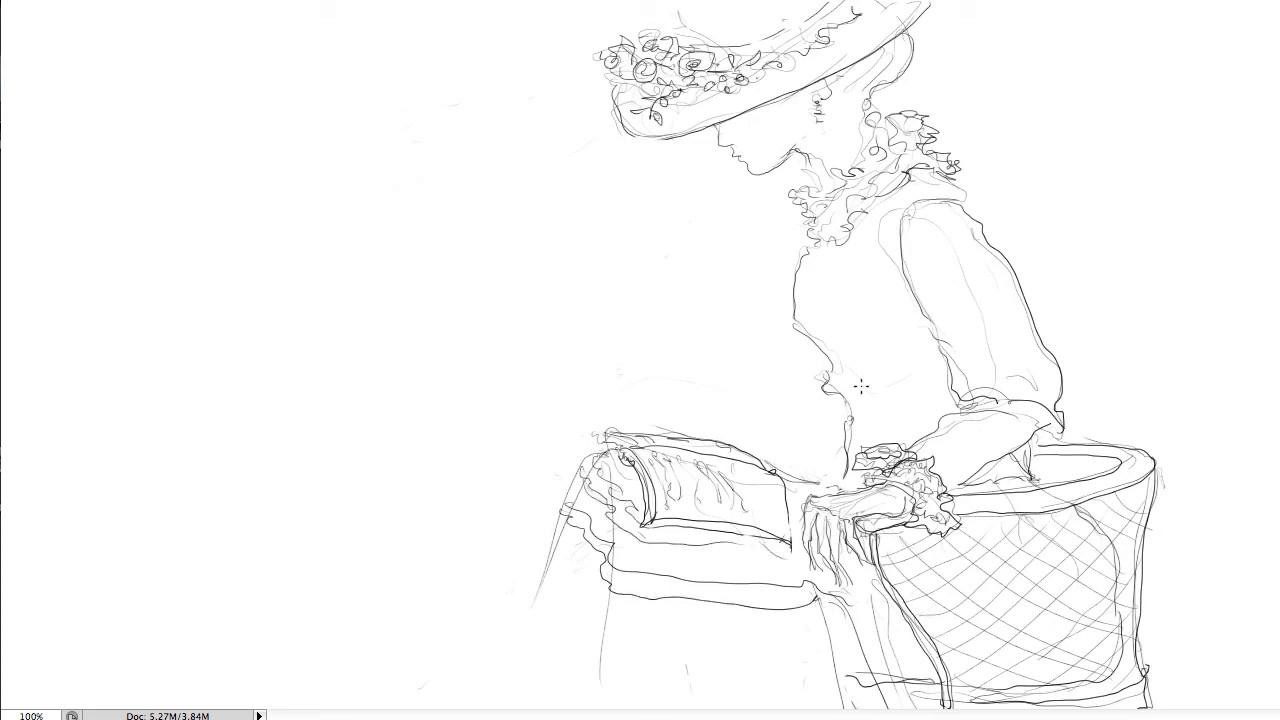
Step: Draw the jacket lapel from the collar to the waist and fill it with short horizontal stripes
mouse_move(812, 258)
left_mouse_down()
mouse_move(818, 340)
mouse_move(840, 388)
mouse_move(872, 346)
left_mouse_up()
mouse_move(932, 183)
left_mouse_down()
mouse_move(840, 312)
mouse_move(844, 352)
mouse_move(858, 346)
mouse_move(839, 306)
left_mouse_up()
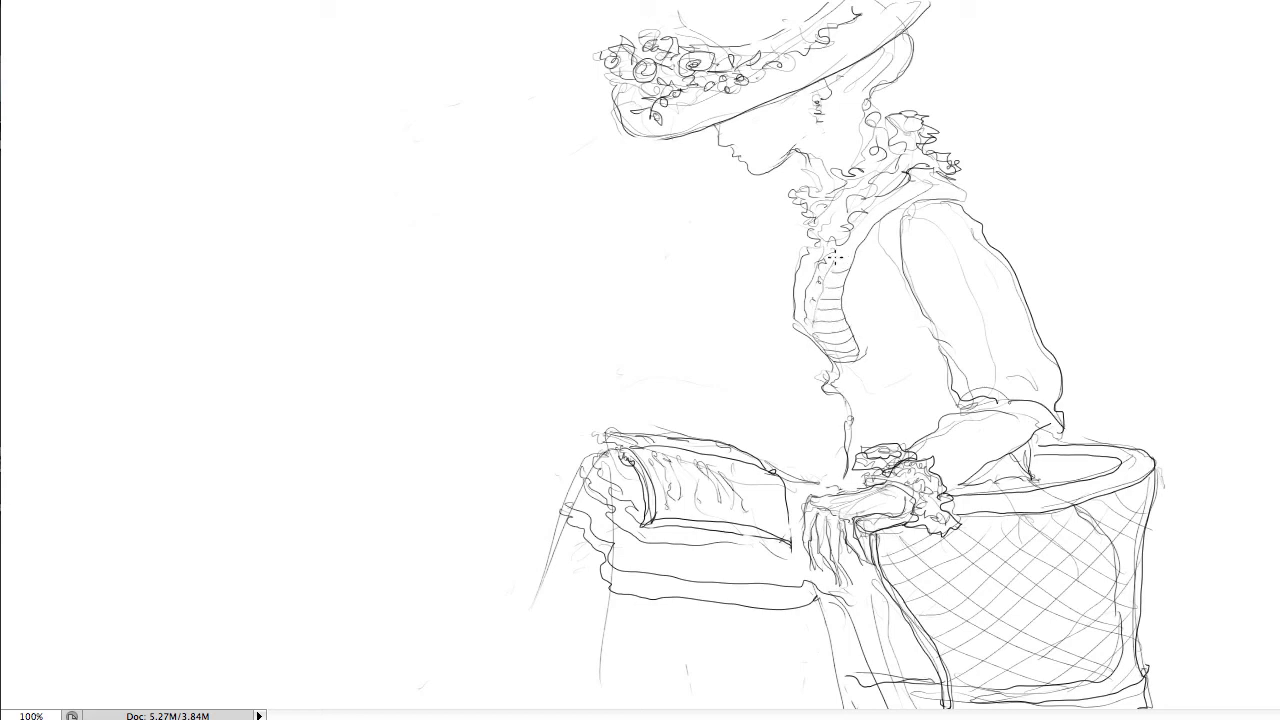
left_click_drag(836, 258, 855, 256)
left_click_drag(846, 243, 866, 239)
left_click_drag(852, 229, 873, 228)
left_click_drag(861, 215, 908, 191)
mouse_move(906, 189)
left_mouse_down()
mouse_move(942, 180)
mouse_move(956, 197)
left_mouse_up()
Step: Add detail to the sleeve hem at the elbow and draw wavy horizontal bands across the lower skirt
left_click_drag(944, 394, 986, 403)
left_click_drag(818, 625, 843, 615)
mouse_move(610, 612)
left_mouse_down()
mouse_move(829, 626)
mouse_move(860, 640)
left_mouse_up()
left_click_drag(826, 657, 778, 660)
left_click_drag(610, 640, 788, 659)
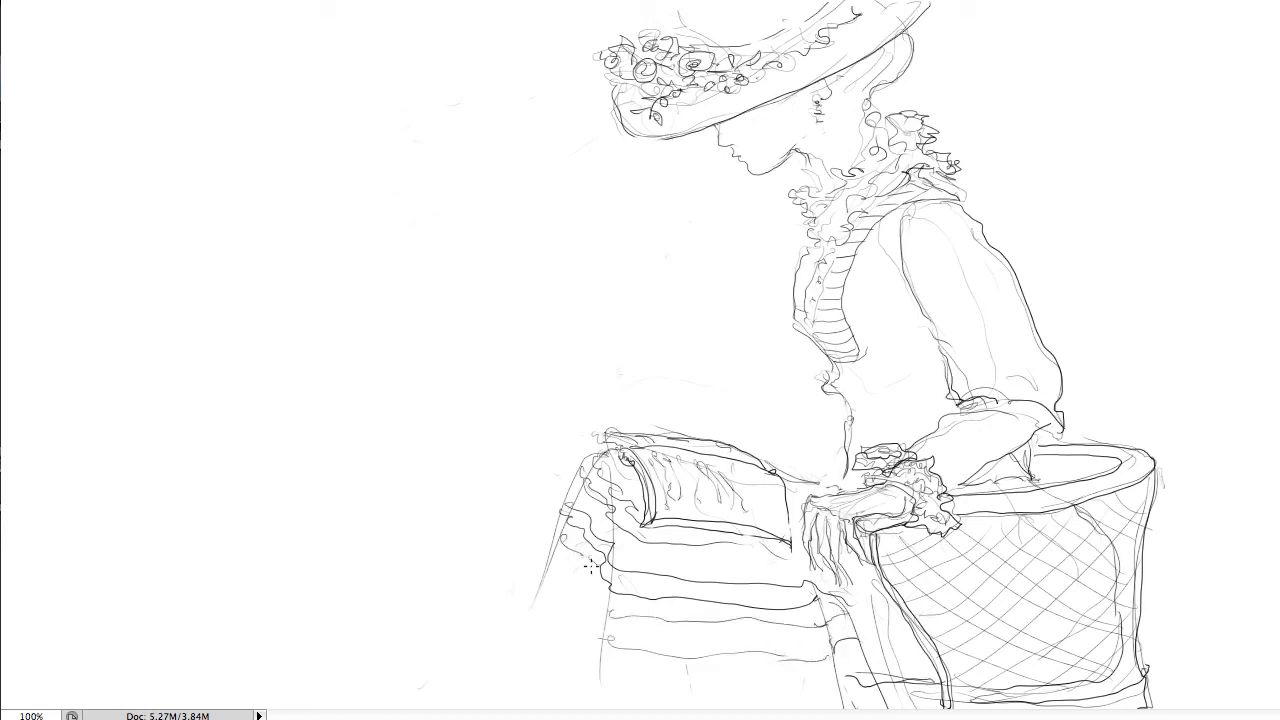
Step: Draw the skirt's front edge with scalloped trim, an outer fold and a wavy band near the hem
mouse_move(590, 565)
left_mouse_down()
mouse_move(604, 594)
mouse_move(601, 686)
left_mouse_up()
left_click_drag(574, 484, 613, 614)
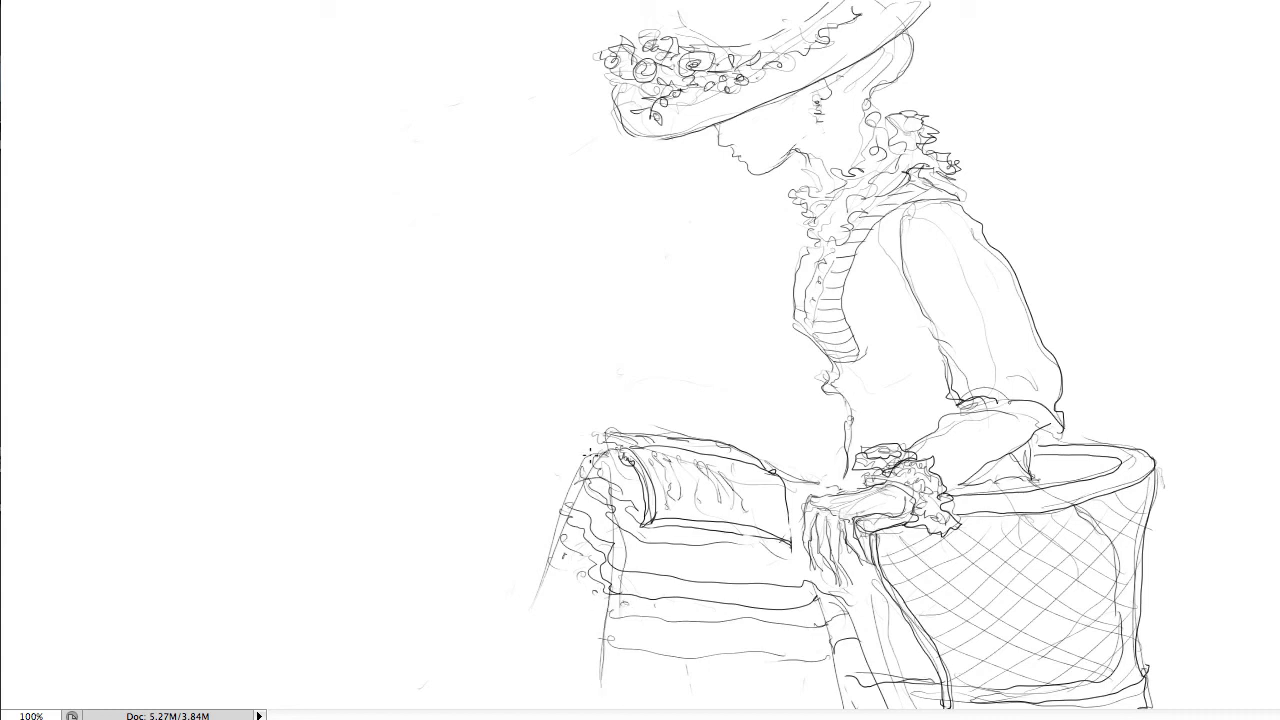
mouse_move(550, 542)
left_mouse_down()
mouse_move(531, 642)
mouse_move(551, 667)
left_mouse_up()
left_click_drag(525, 608, 517, 705)
left_click_drag(598, 680, 654, 697)
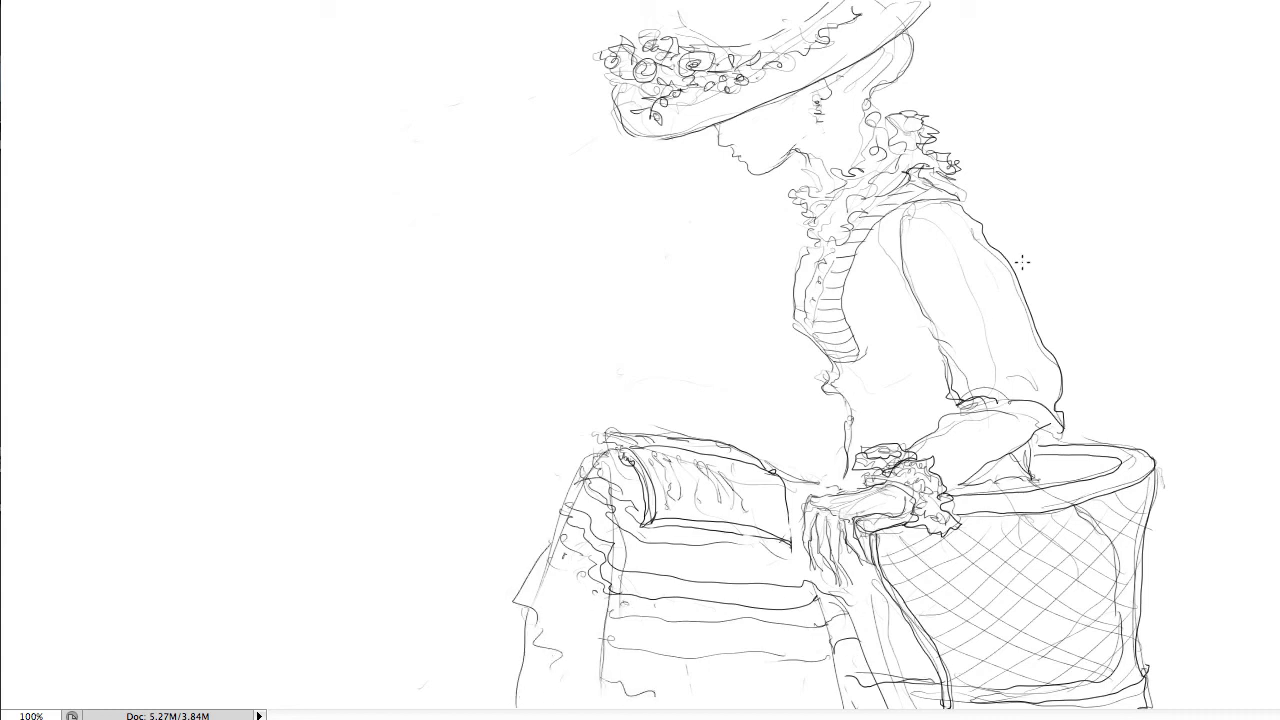
Step: Touch up the detail above the hat flowers, the lips and the throat
left_click_drag(680, 8, 682, 36)
mouse_move(810, 187)
left_mouse_down()
mouse_move(795, 200)
mouse_move(798, 150)
left_mouse_up()
Step: Draw a flat oval tabletop in front of the woman and a lidded coffee pot with a handle on it
mouse_move(292, 396)
left_mouse_down()
mouse_move(530, 402)
mouse_move(391, 357)
mouse_move(278, 386)
mouse_move(532, 420)
mouse_move(622, 378)
left_mouse_up()
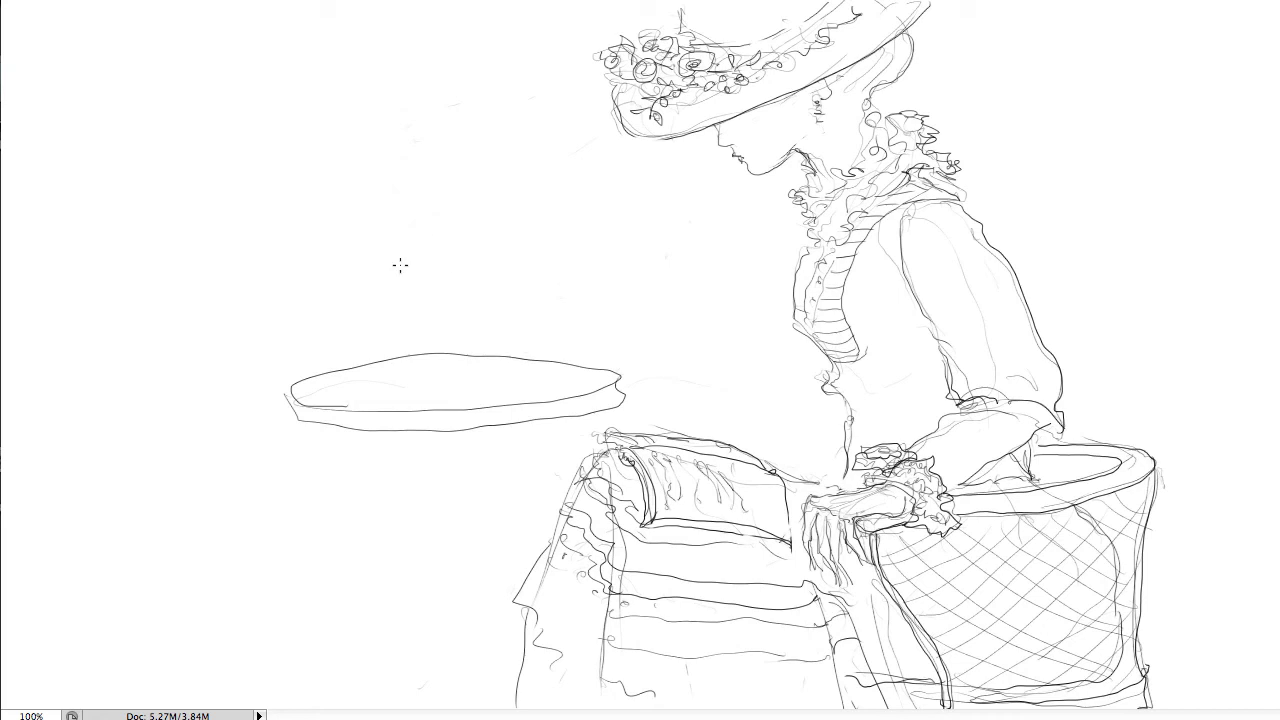
mouse_move(396, 260)
left_mouse_down()
mouse_move(400, 385)
mouse_move(430, 394)
left_mouse_up()
mouse_move(445, 270)
left_mouse_down()
mouse_move(458, 322)
mouse_move(435, 393)
left_mouse_up()
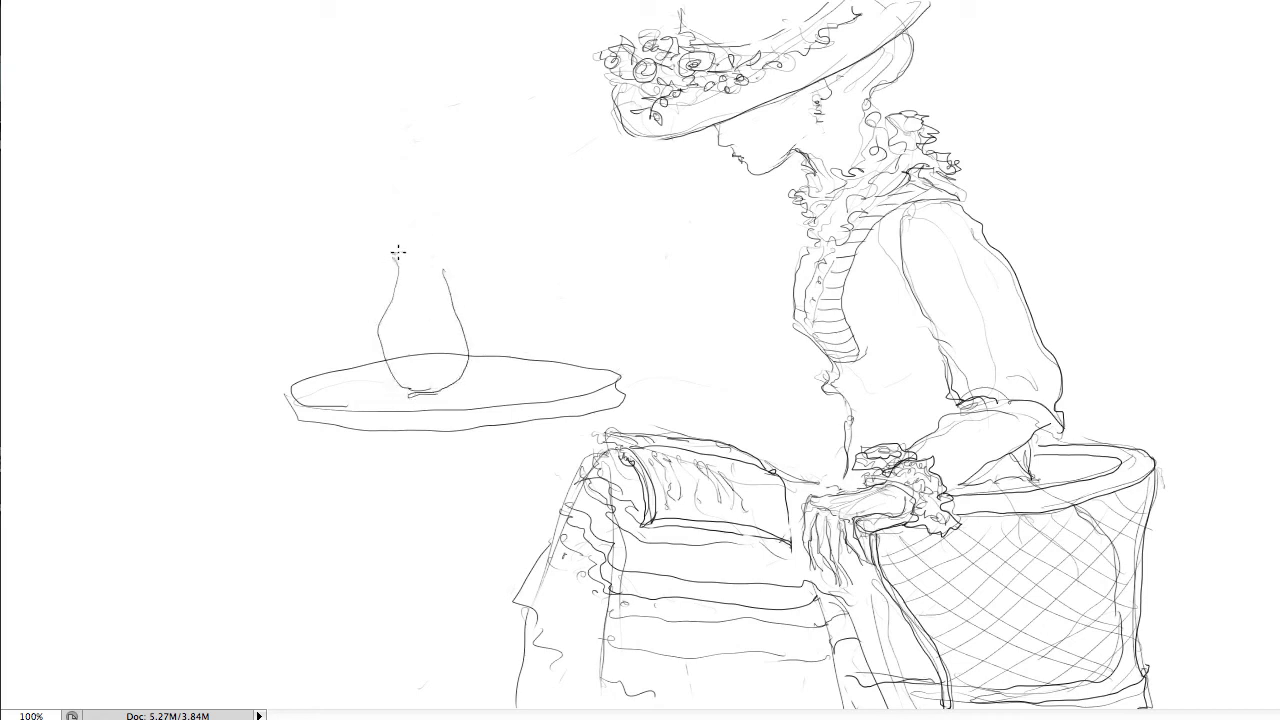
mouse_move(392, 253)
left_mouse_down()
mouse_move(440, 240)
mouse_move(456, 250)
mouse_move(474, 336)
mouse_move(466, 256)
mouse_move(440, 280)
left_mouse_up()
left_click_drag(414, 234, 421, 221)
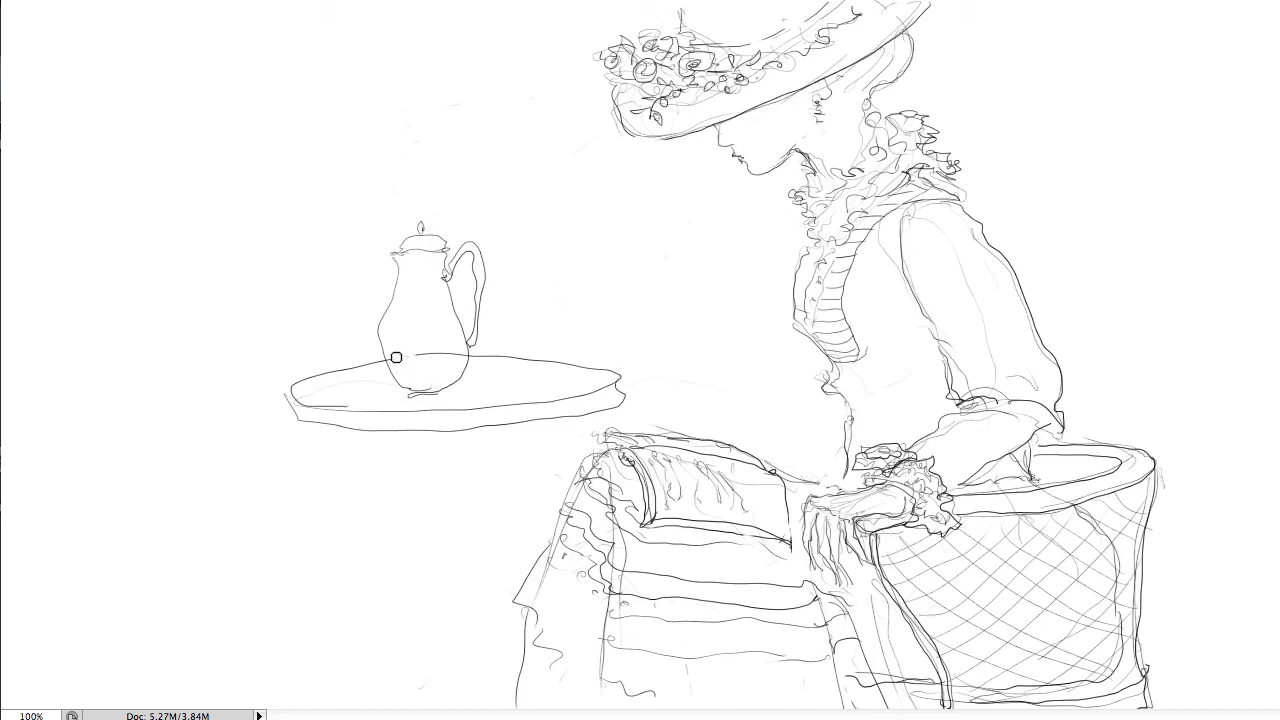
Step: Clear the table edge inside the pot and draw a small footed cup beside it on the table
left_click_drag(505, 343, 551, 329)
left_click_drag(550, 331, 536, 375)
left_click_drag(500, 335, 530, 377)
left_click_drag(522, 380, 536, 380)
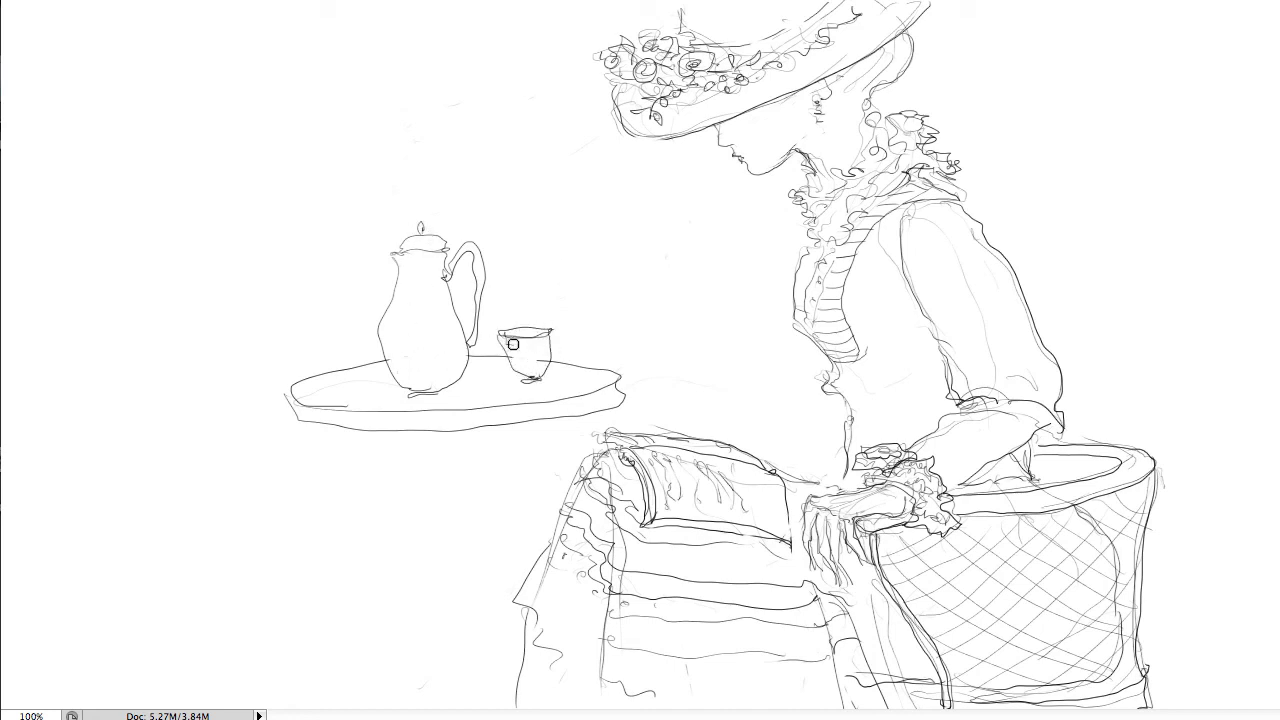
Step: Add a handle and saucer to the cup, and draw a slender central table leg with a curved foot
mouse_move(551, 336)
left_mouse_down()
mouse_move(506, 375)
mouse_move(546, 385)
mouse_move(570, 373)
mouse_move(530, 394)
left_mouse_up()
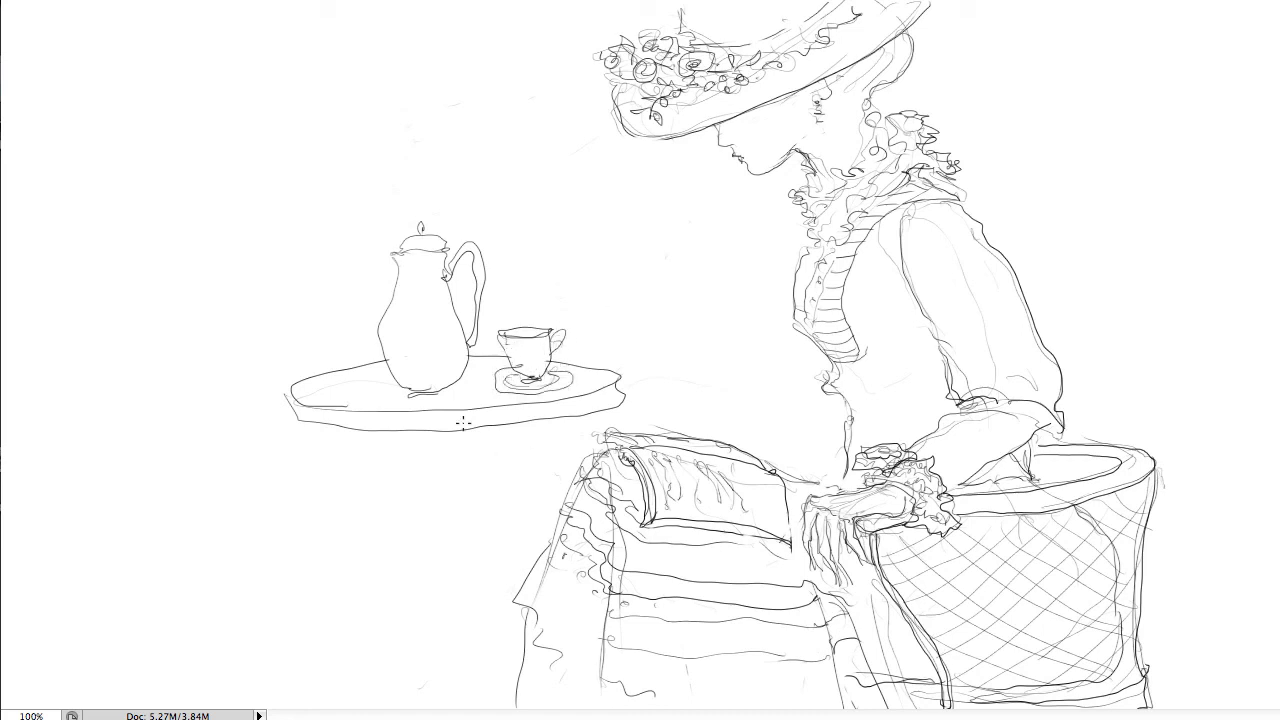
left_click_drag(440, 428, 454, 700)
left_click_drag(443, 430, 458, 700)
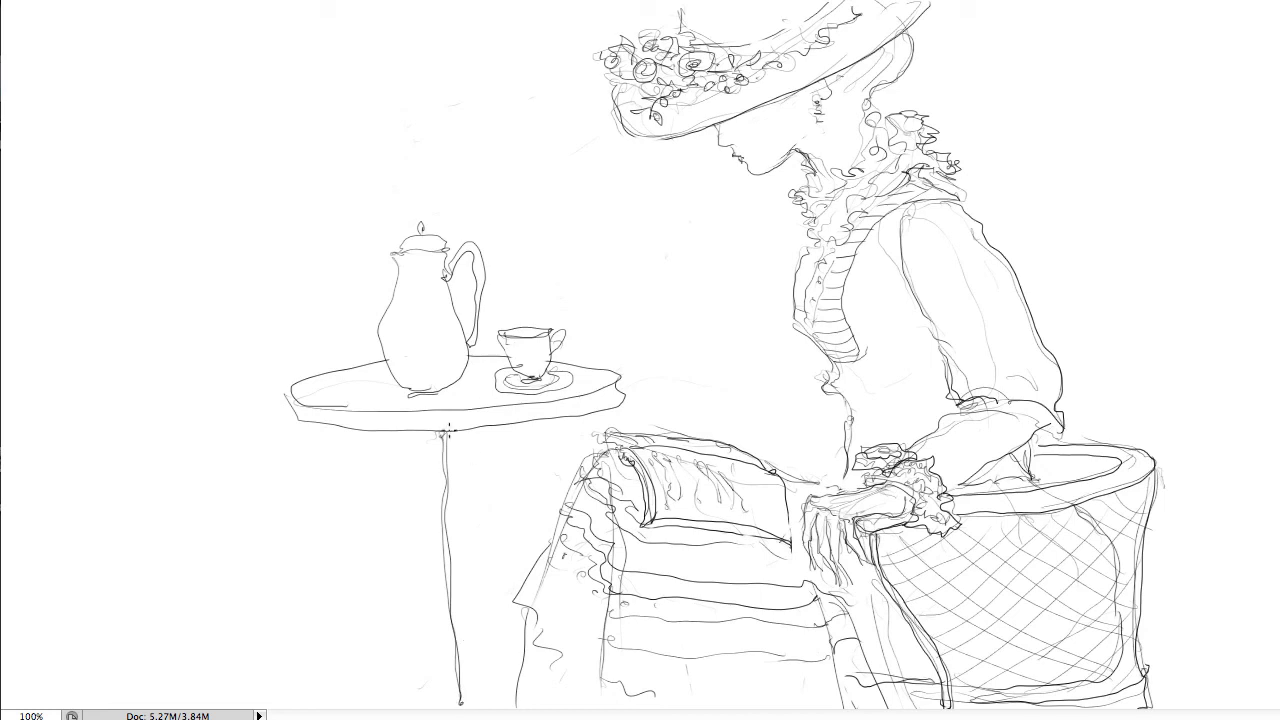
mouse_move(443, 433)
left_mouse_down()
mouse_move(444, 533)
mouse_move(460, 690)
mouse_move(457, 677)
mouse_move(428, 683)
mouse_move(466, 696)
left_mouse_up()
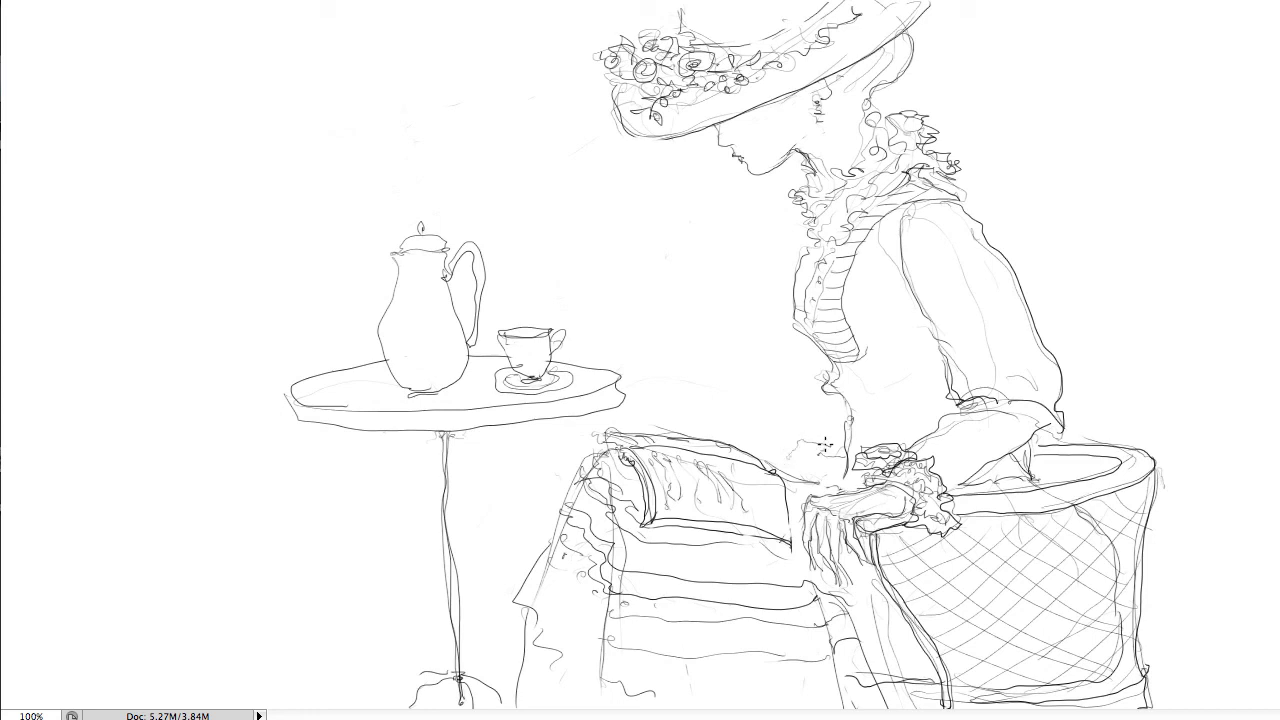
Step: Sketch the small ruffled detail on the lap just in front of the woman's waist
left_click_drag(791, 457, 818, 464)
Step: Draw a drooping vine branch with three hanging pointed leaves in the empty area above and left of the table
left_click_drag(146, 17, 262, 88)
mouse_move(168, 42)
left_mouse_down()
mouse_move(188, 126)
mouse_move(145, 96)
left_mouse_up()
mouse_move(155, 100)
left_mouse_down()
mouse_move(119, 139)
mouse_move(141, 155)
mouse_move(167, 149)
mouse_move(154, 111)
mouse_move(176, 112)
mouse_move(183, 148)
left_mouse_up()
mouse_move(154, 116)
left_mouse_down()
mouse_move(171, 111)
mouse_move(189, 146)
left_mouse_up()
mouse_move(150, 100)
left_mouse_down()
mouse_move(137, 97)
mouse_move(112, 138)
left_mouse_up()
mouse_move(235, 80)
left_mouse_down()
mouse_move(264, 155)
mouse_move(200, 258)
mouse_move(214, 290)
mouse_move(232, 224)
mouse_move(270, 262)
mouse_move(192, 202)
left_mouse_up()
mouse_move(270, 150)
left_mouse_down()
mouse_move(298, 182)
mouse_move(272, 190)
mouse_move(300, 232)
mouse_move(322, 190)
left_mouse_up()
left_click_drag(188, 40, 233, 77)
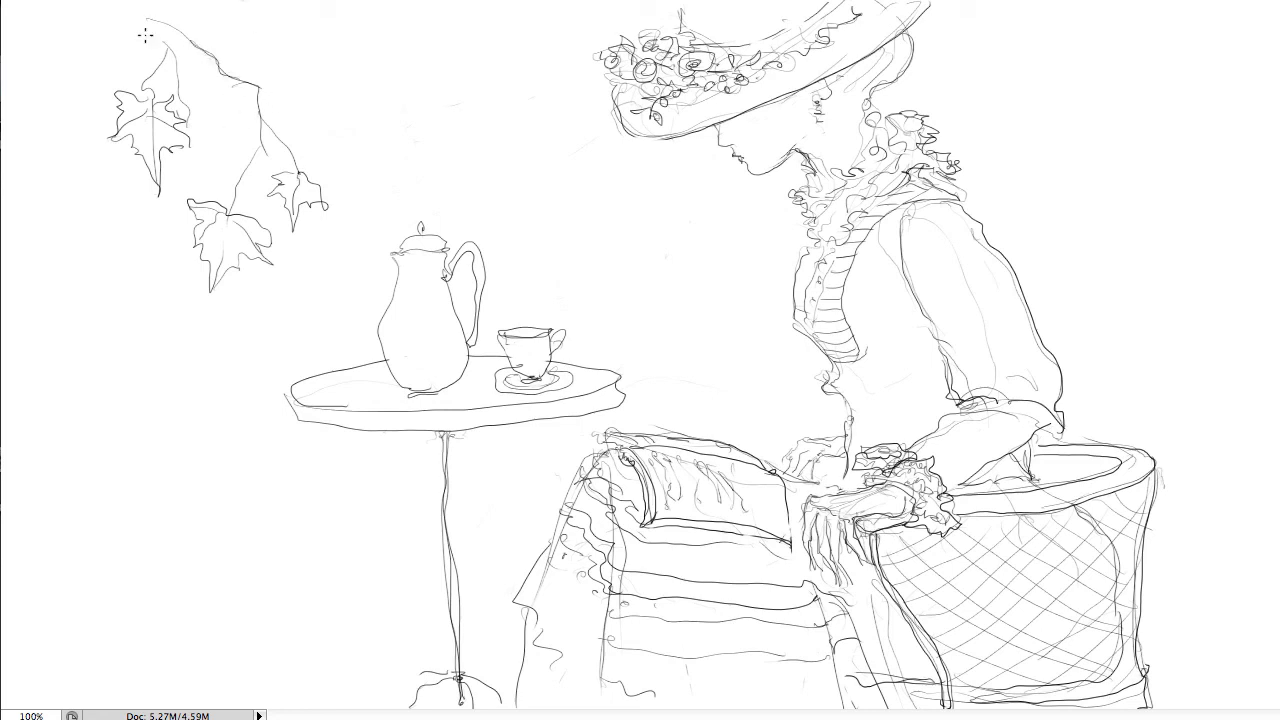
Step: Extend the branch's upper end and add two more leaf sprigs, two leaves to its left and a cluster above the coffee pot
left_click_drag(148, 18, 104, 10)
mouse_move(22, 33)
left_mouse_down()
mouse_move(48, 130)
mouse_move(94, 178)
mouse_move(40, 165)
mouse_move(94, 166)
mouse_move(100, 215)
mouse_move(86, 257)
mouse_move(123, 263)
mouse_move(104, 214)
mouse_move(72, 228)
left_mouse_up()
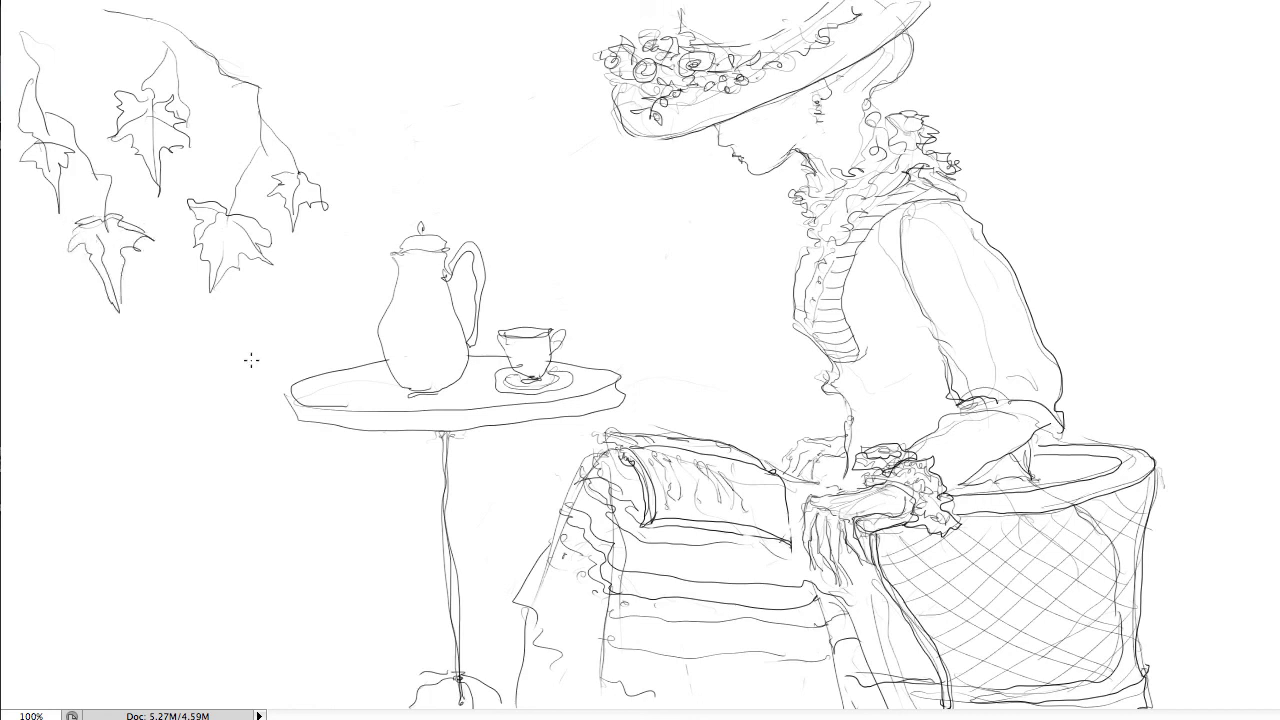
mouse_move(457, 20)
left_mouse_down()
mouse_move(446, 52)
mouse_move(368, 86)
mouse_move(371, 118)
left_mouse_up()
mouse_move(348, 12)
left_mouse_down()
mouse_move(352, 50)
mouse_move(320, 23)
mouse_move(334, 40)
mouse_move(436, 62)
mouse_move(440, 30)
mouse_move(446, 86)
mouse_move(452, 20)
left_mouse_up()
left_click_drag(178, 38, 198, 30)
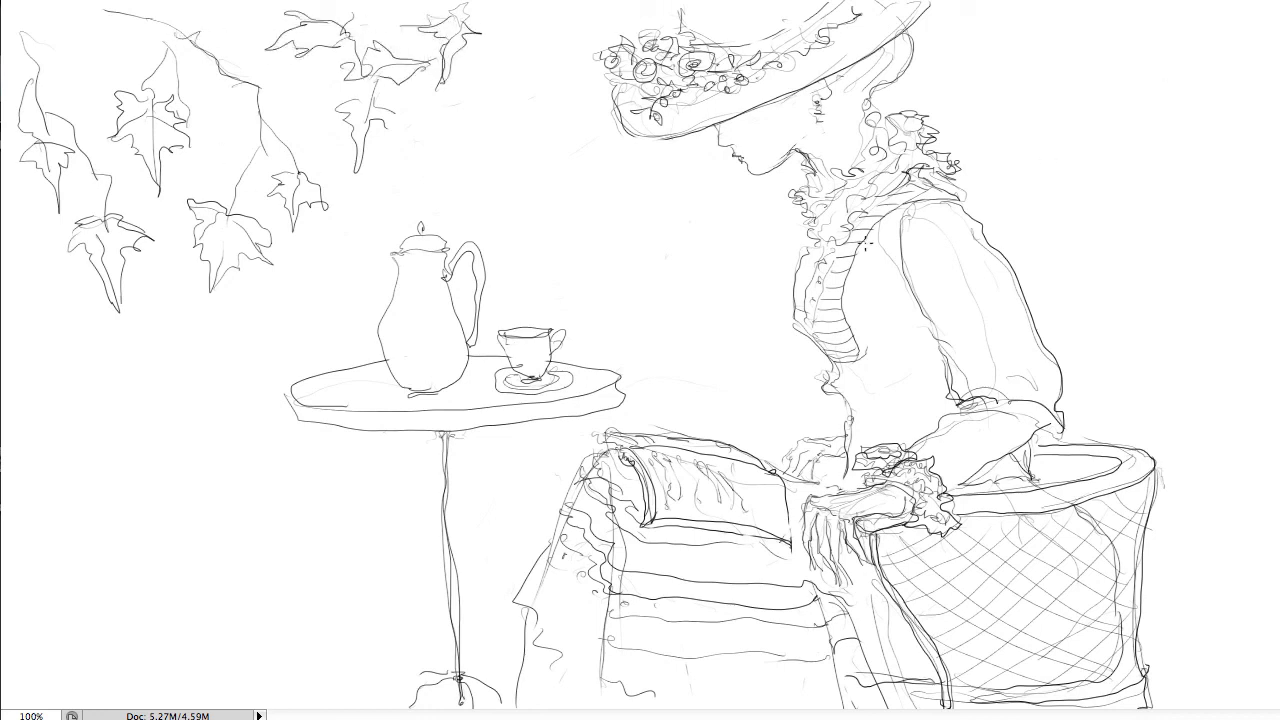
Step: Sign the drawing with a slanted handwritten signature left of the table leg and write the date 25.05.20 below it
mouse_move(105, 525)
left_mouse_down()
mouse_move(86, 610)
mouse_move(130, 560)
mouse_move(166, 591)
mouse_move(224, 566)
left_mouse_up()
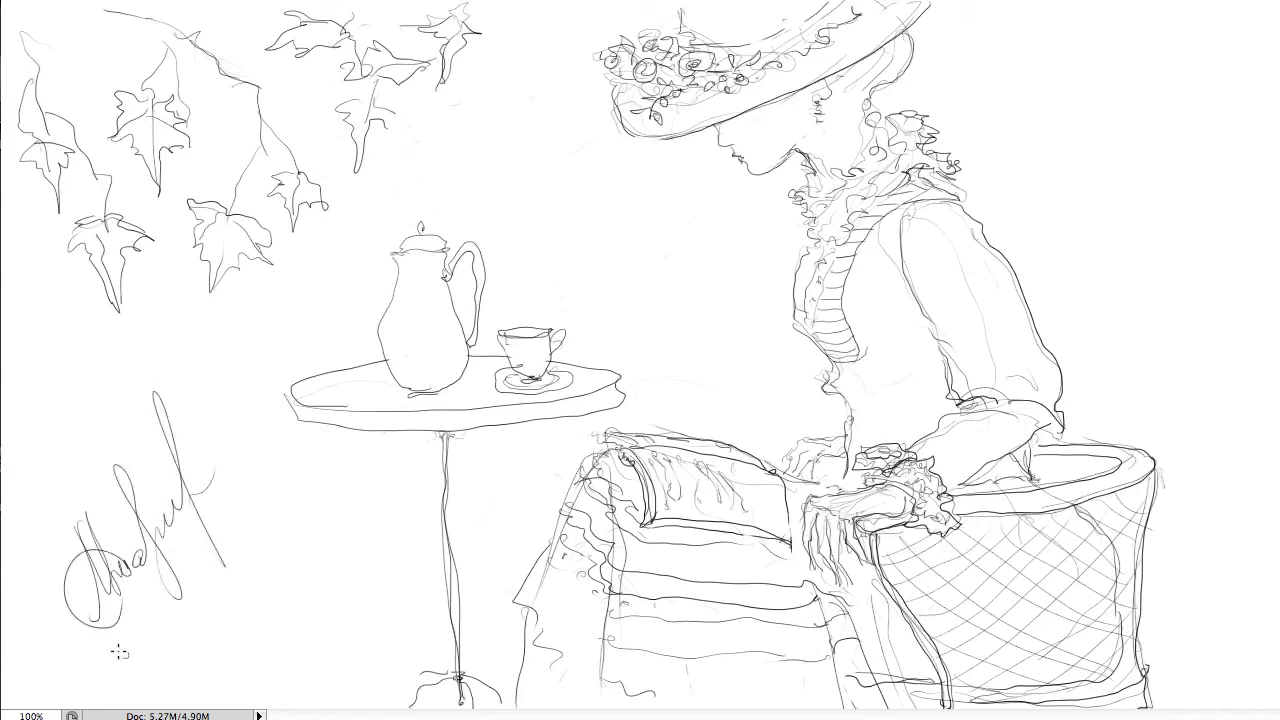
mouse_move(119, 652)
left_mouse_down()
mouse_move(163, 660)
mouse_move(208, 622)
mouse_move(245, 622)
left_mouse_up()
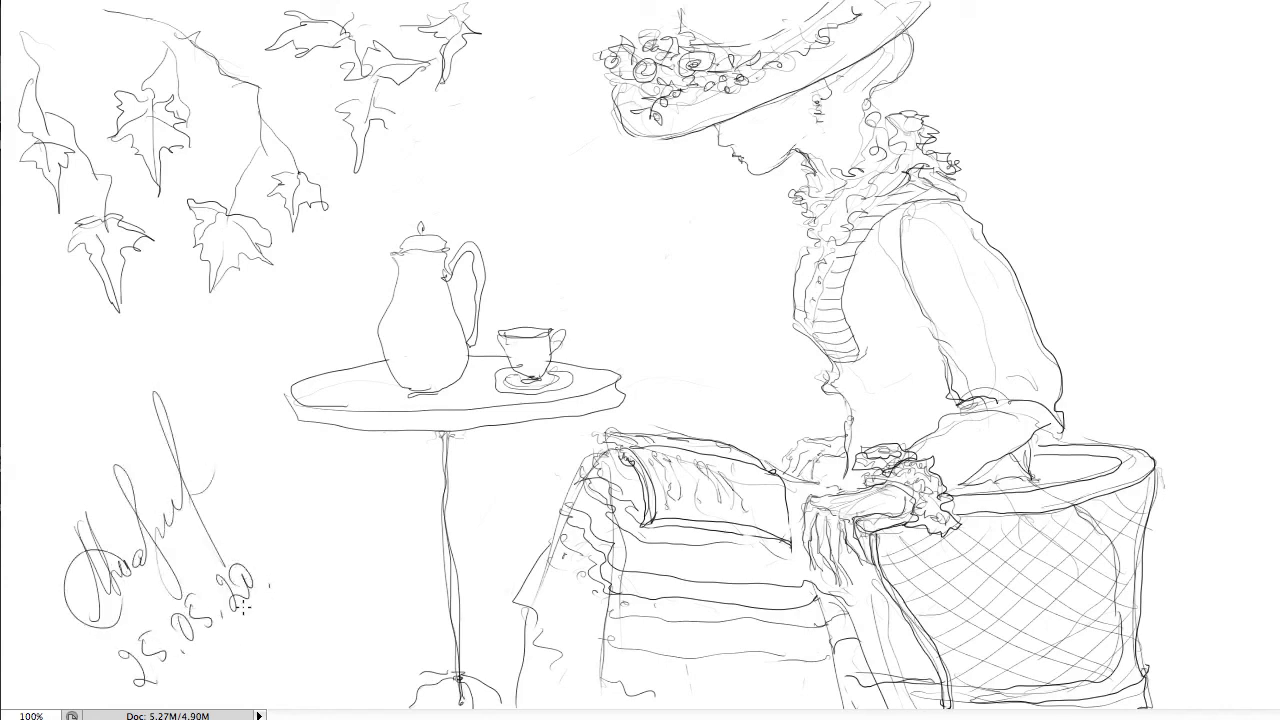